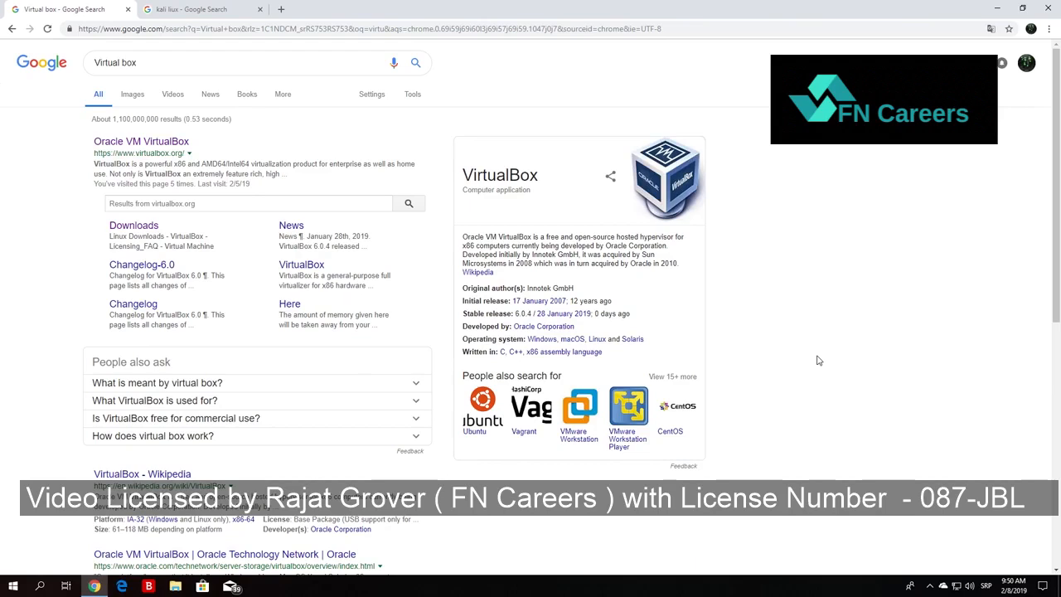
Open the Oracle VM VirtualBox website from the search results and go to its VirtualBox 6.0 download page.
click(207, 17)
click(8, 8)
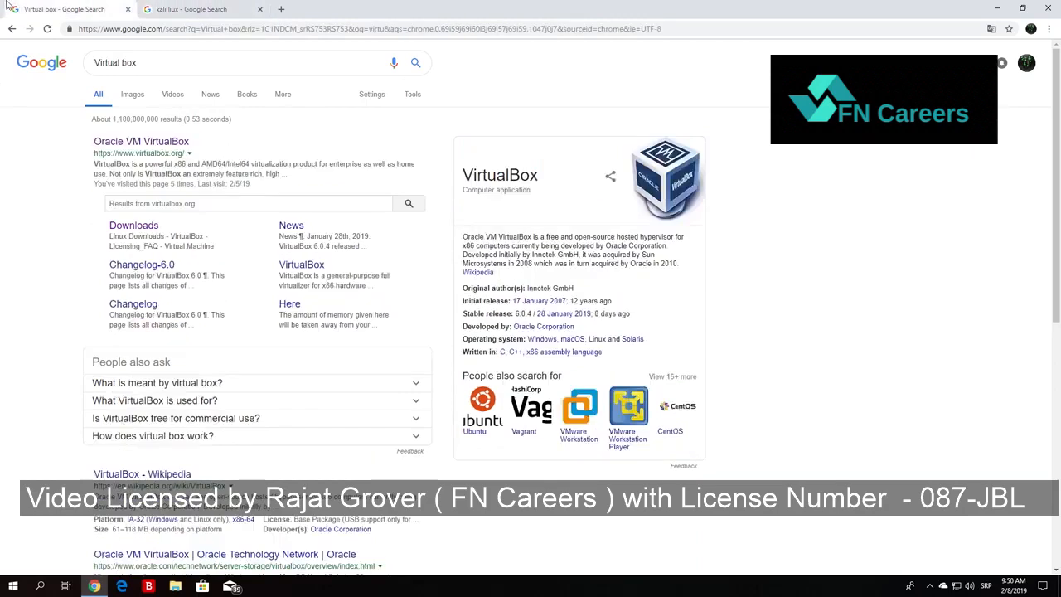
click(166, 60)
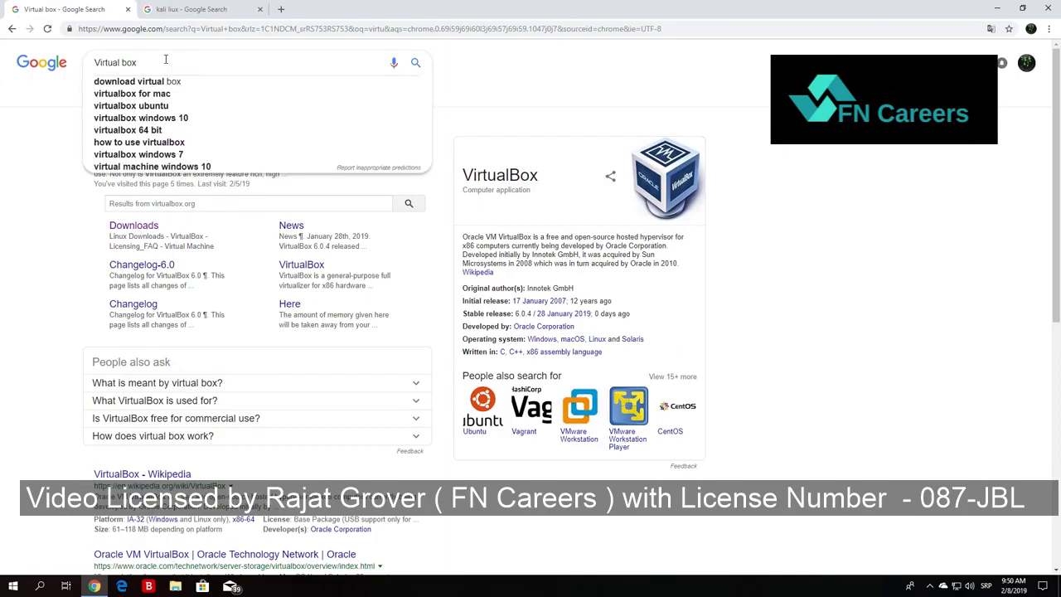
click(36, 326)
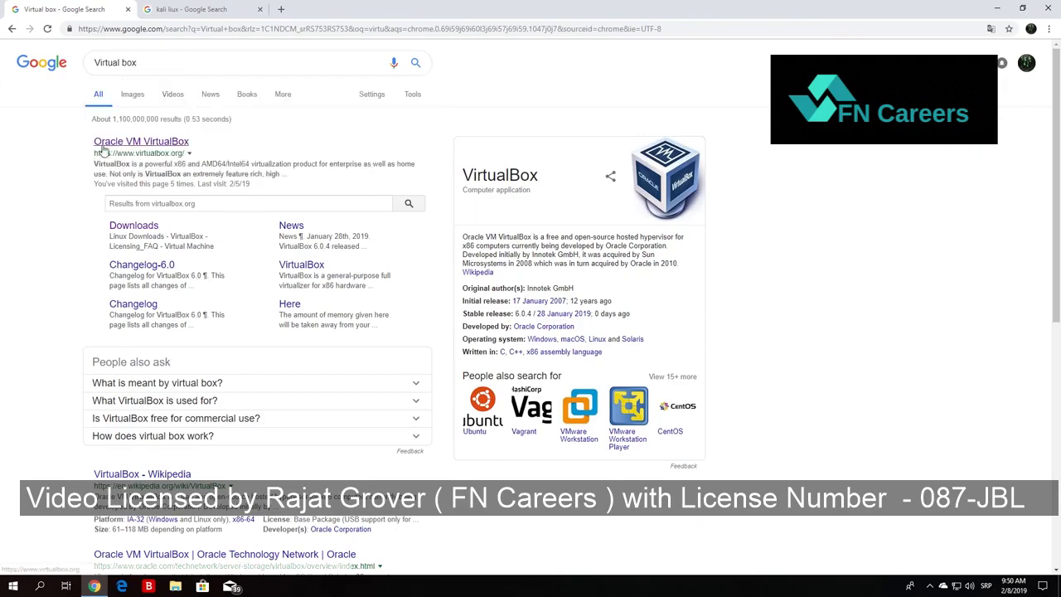
click(108, 146)
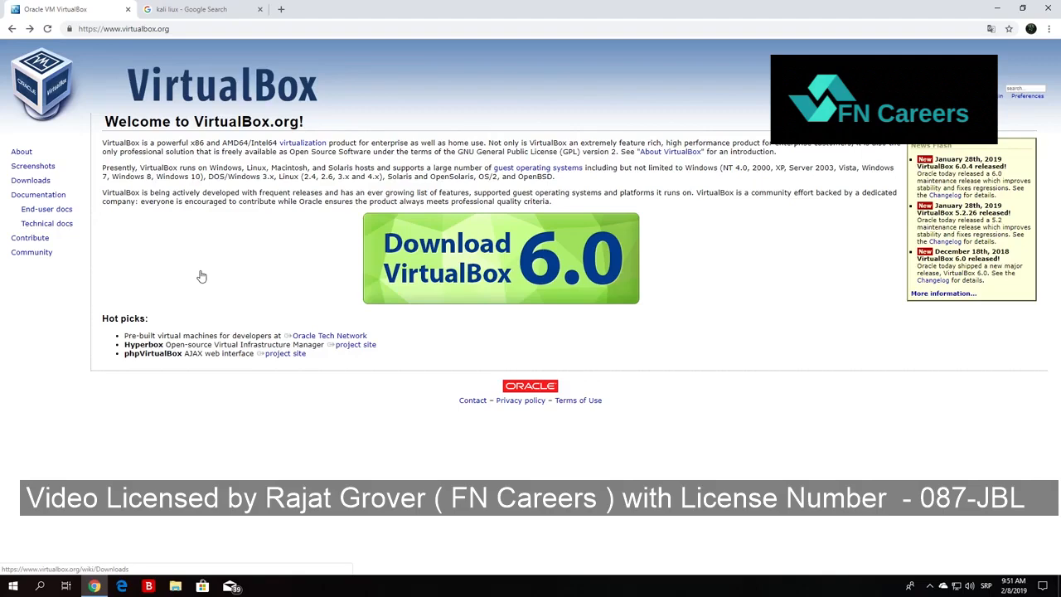
click(521, 258)
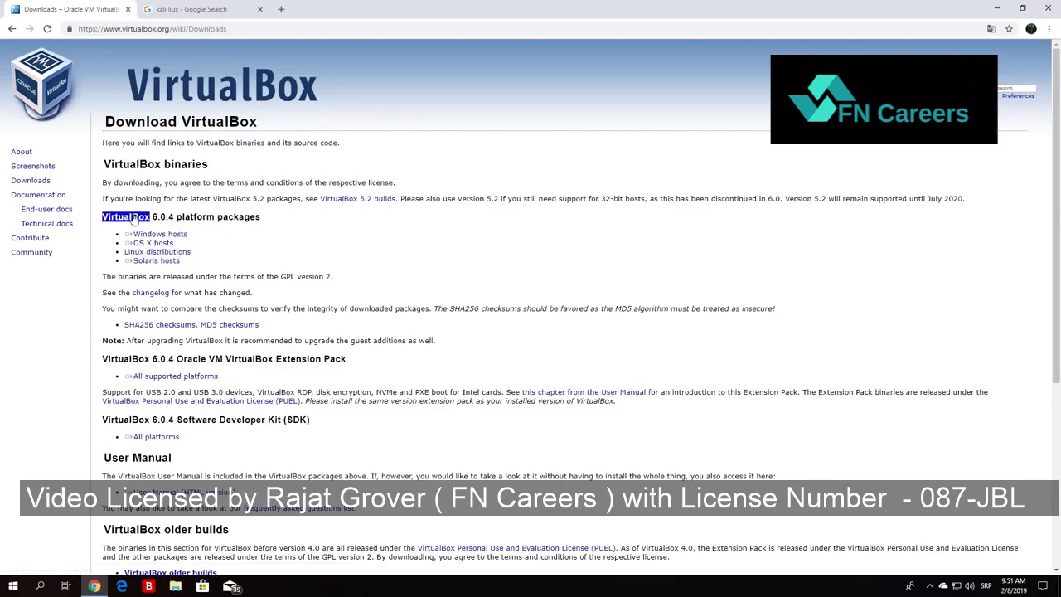
Download the VirtualBox 6.0.4 platform package for Windows hosts.
click(1000, 9)
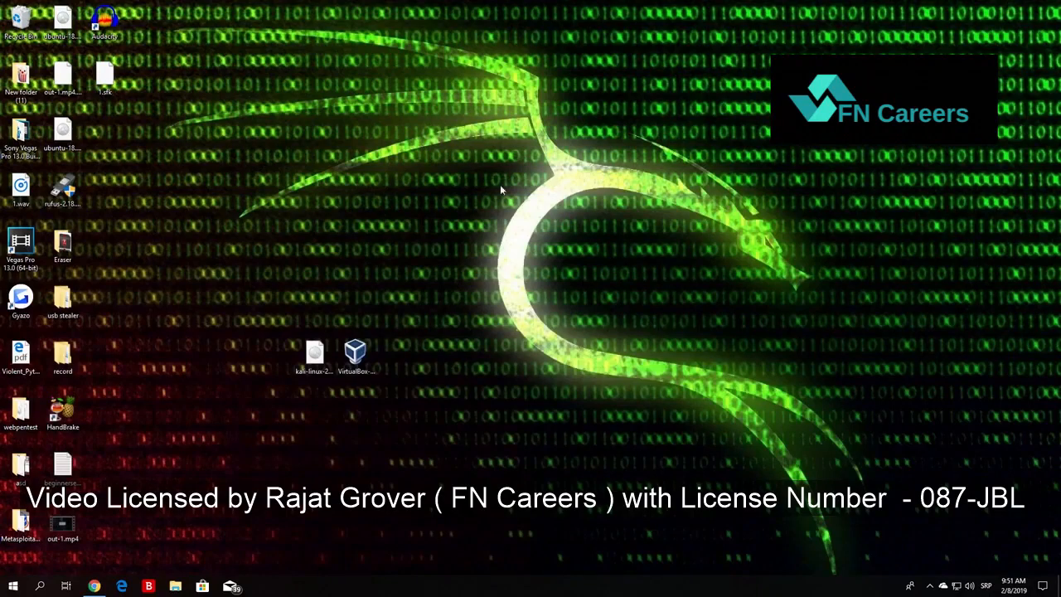
click(94, 586)
click(170, 233)
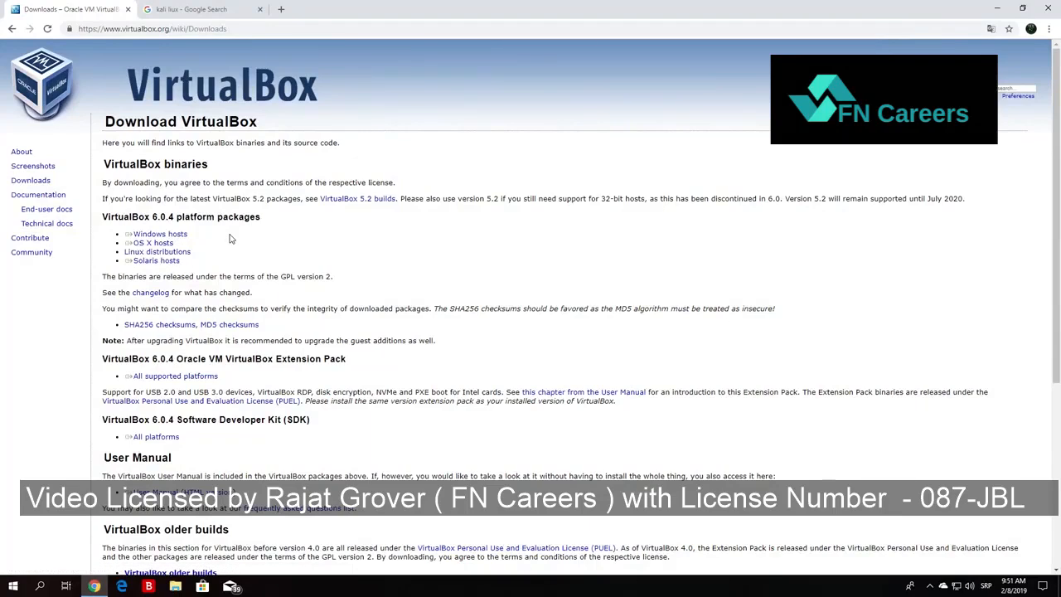
click(165, 251)
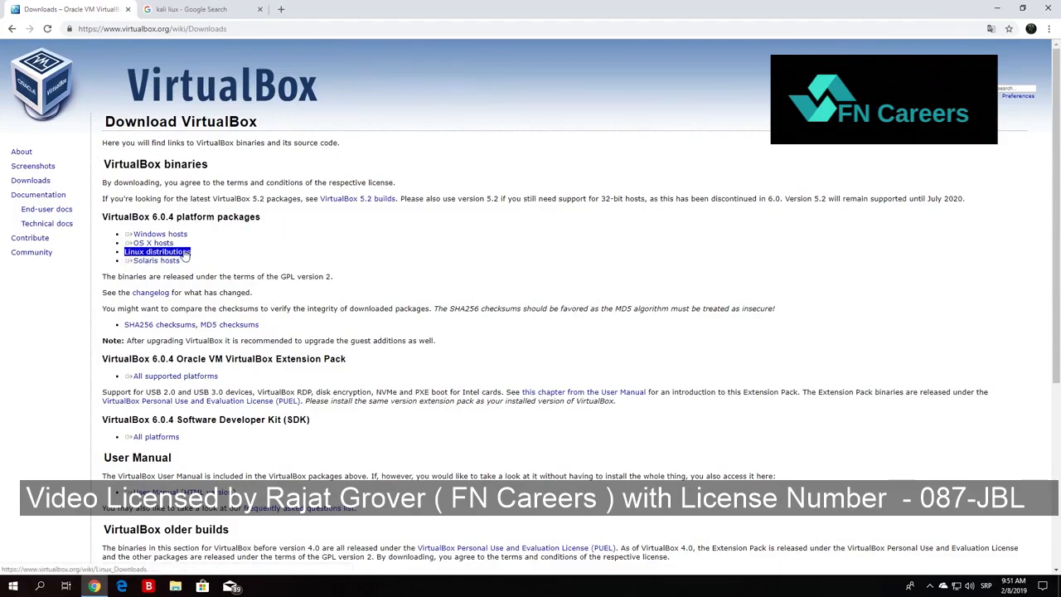
click(153, 244)
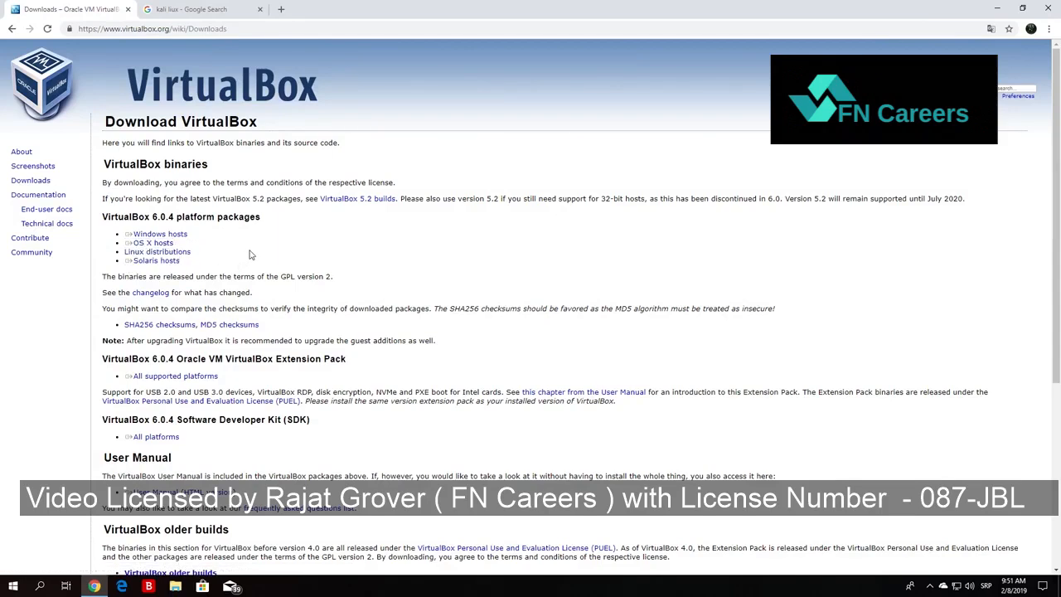
click(153, 238)
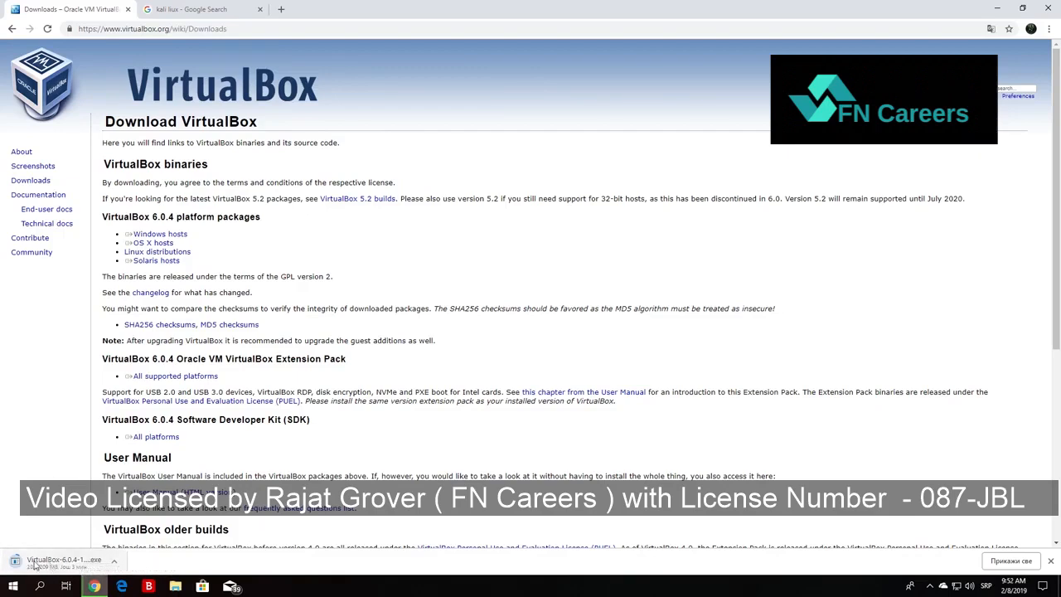
drag(123, 261, 175, 282)
click(175, 282)
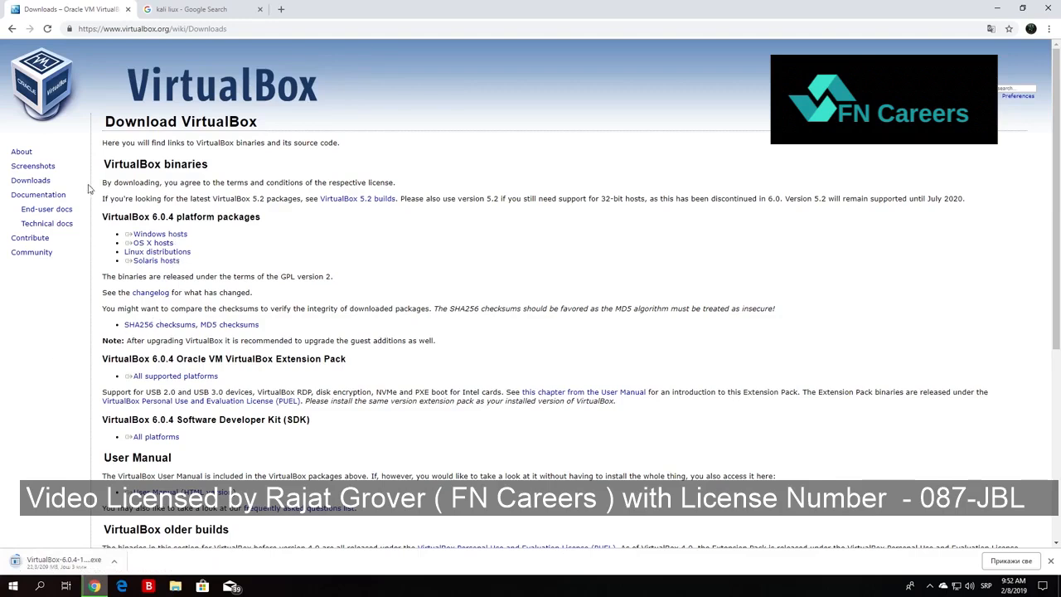
Correct the misspelled query in the other browser tab to "kali linux" and run the search.
click(183, 8)
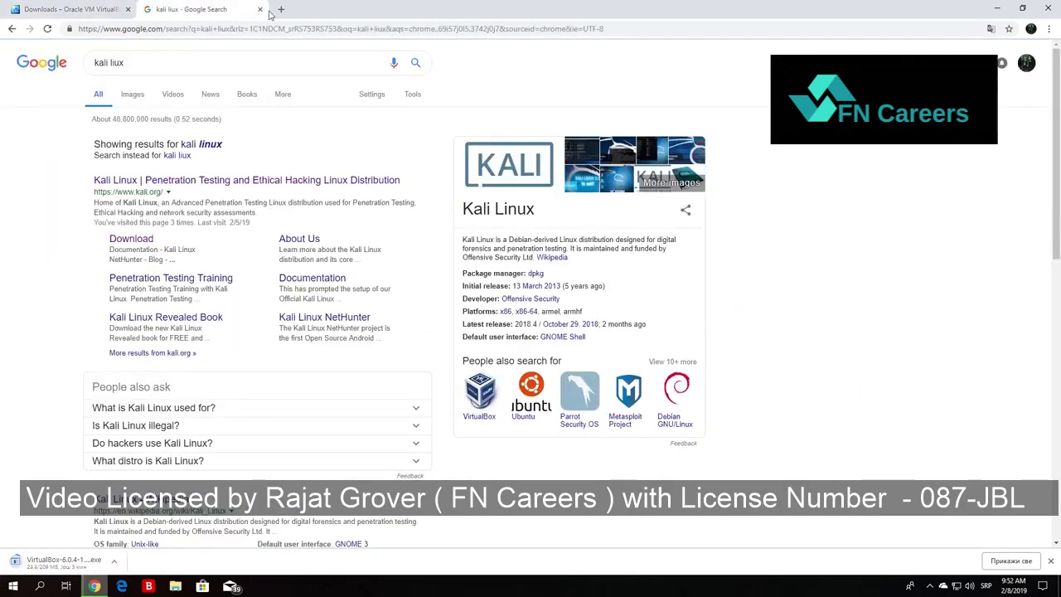
click(157, 63)
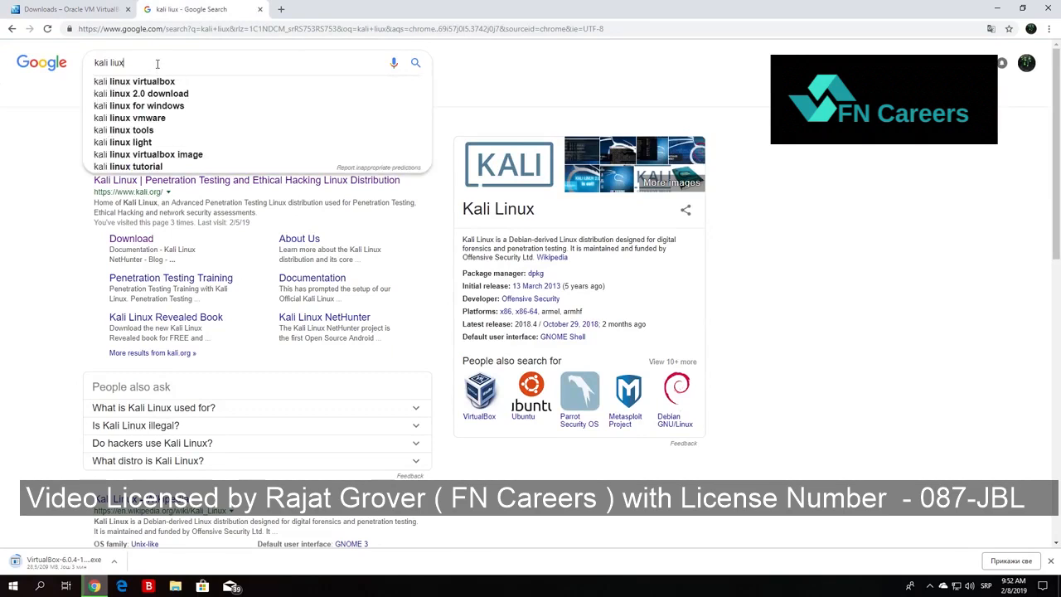
key(BackSpace)
key(BackSpace)
text(nux)
key(Return)
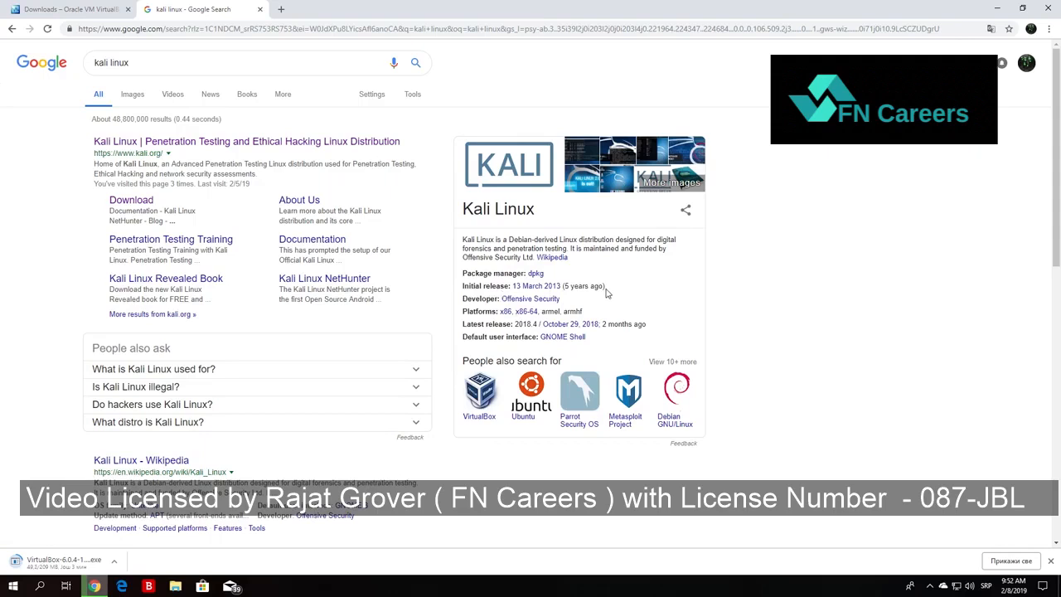
Open the official Kali Linux website and go to the image list on its Download Kali Linux page.
click(179, 143)
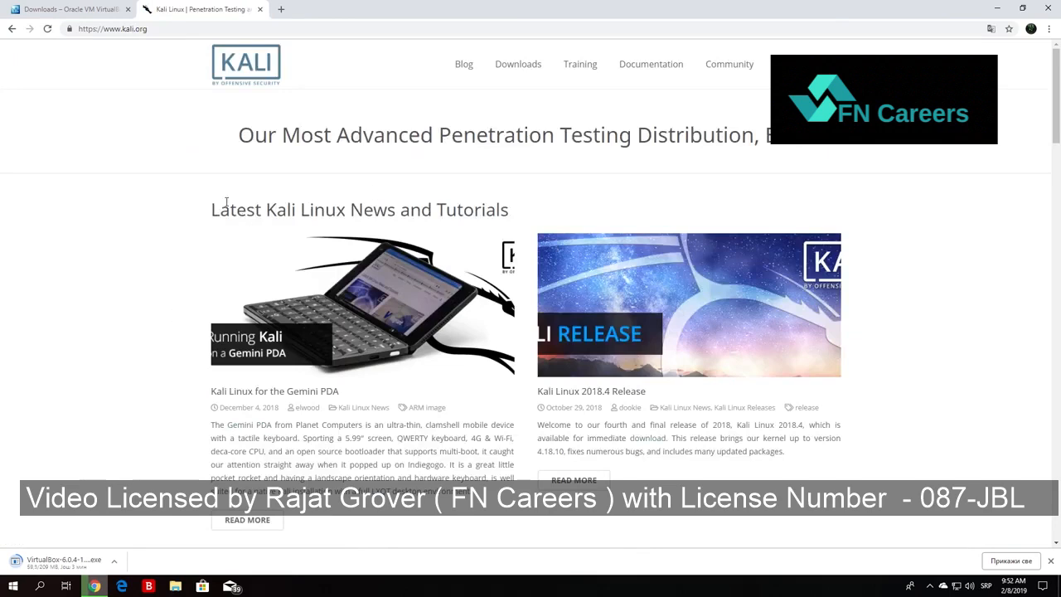
mouse_move(521, 73)
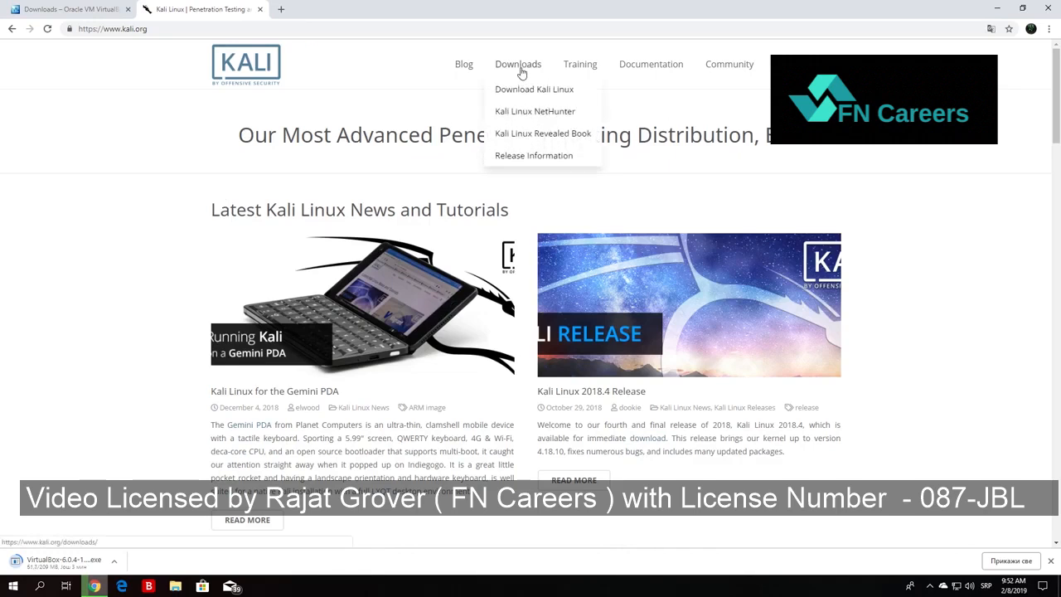
click(529, 91)
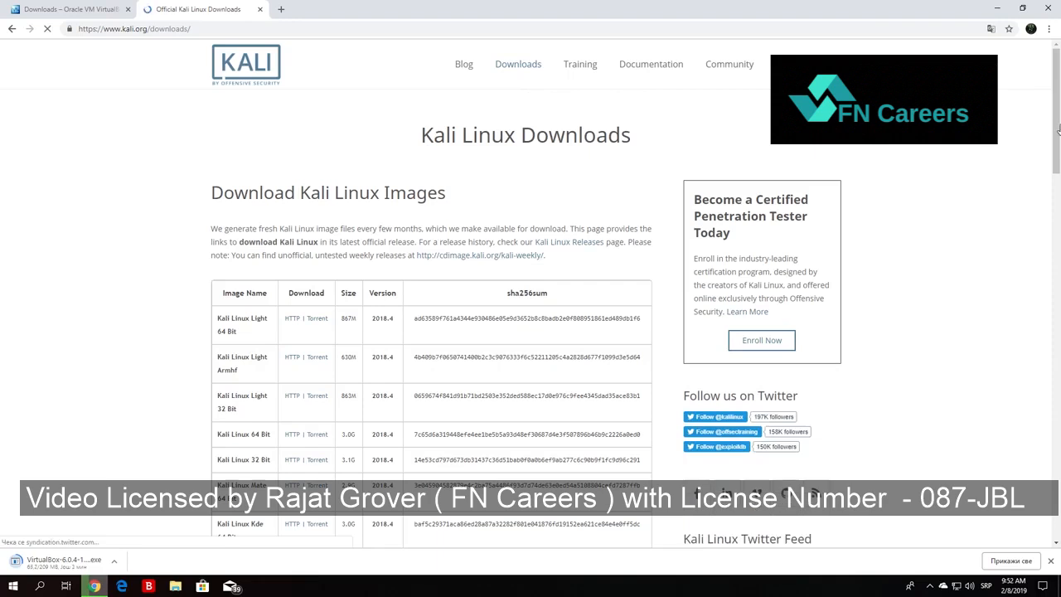
scroll(1055, 160, down, 3)
mouse_move(1055, 159)
mouse_down()
mouse_move(1056, 187)
mouse_move(1057, 94)
mouse_move(1058, 148)
mouse_up()
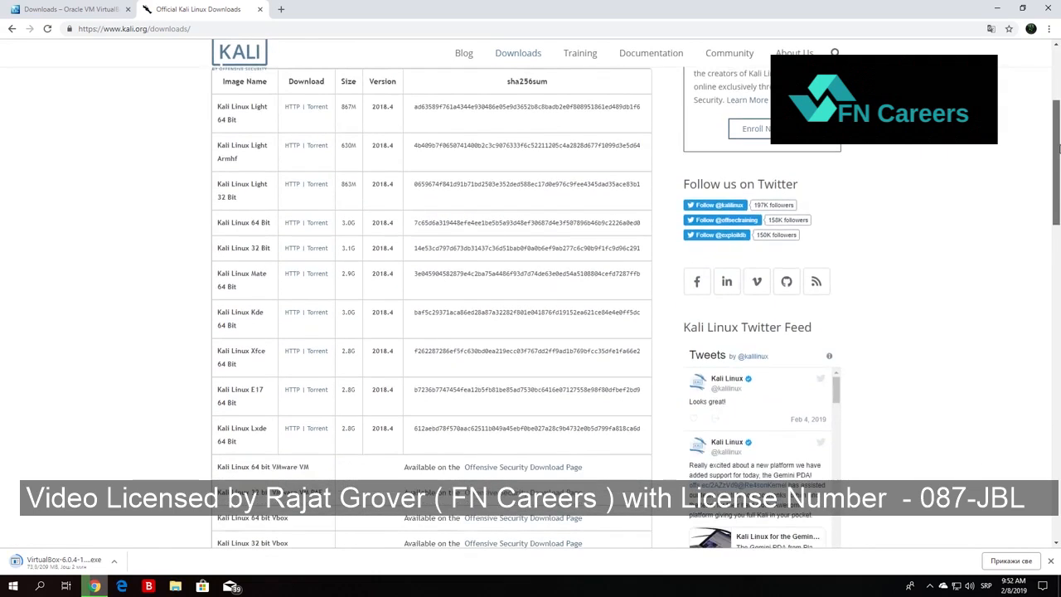
Compare the Kali Linux 64 Bit and 32 Bit images and start the HTTP download of the 64 Bit one.
mouse_move(199, 221)
mouse_down()
mouse_move(245, 243)
mouse_move(190, 232)
mouse_up()
drag(272, 253, 212, 223)
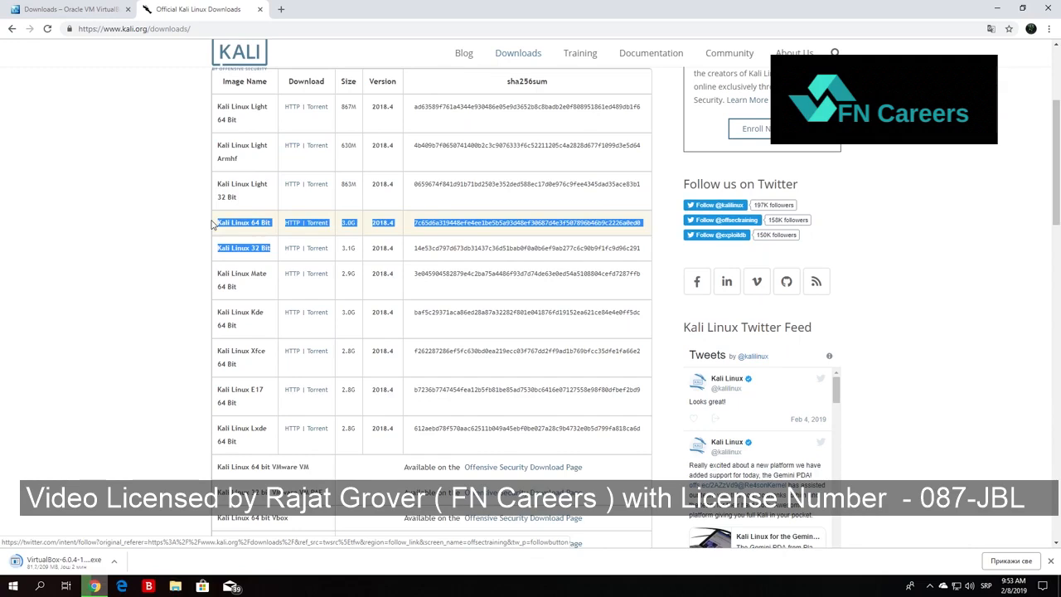
click(83, 251)
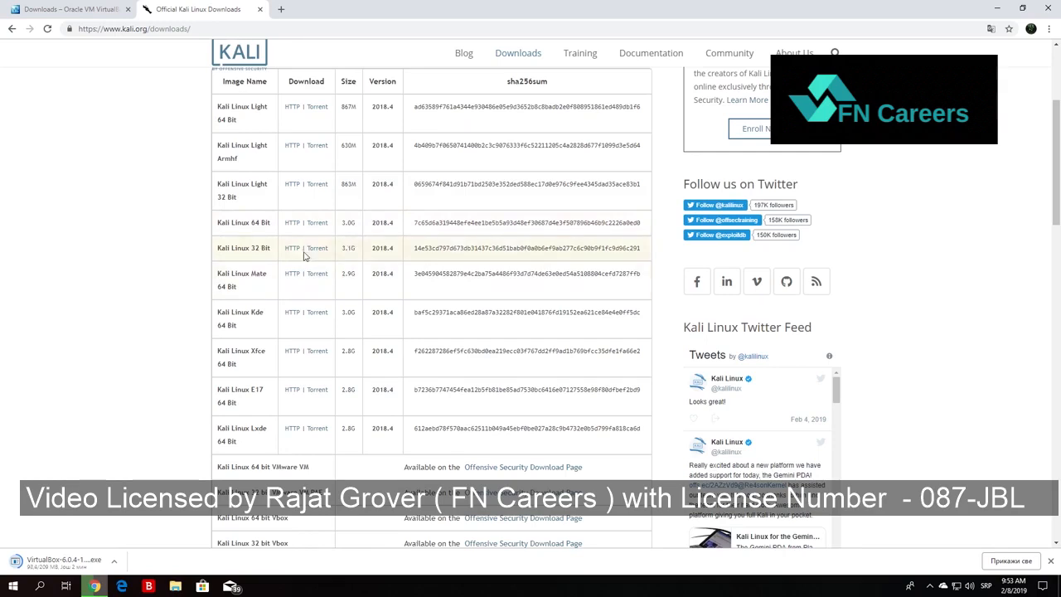
drag(342, 250, 356, 254)
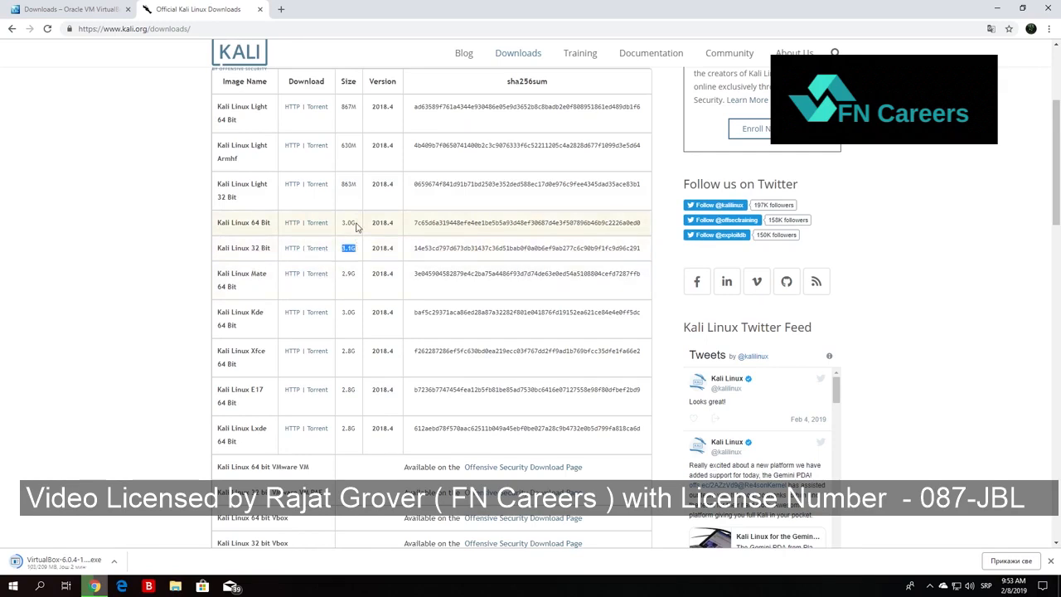
drag(356, 222, 342, 227)
click(107, 234)
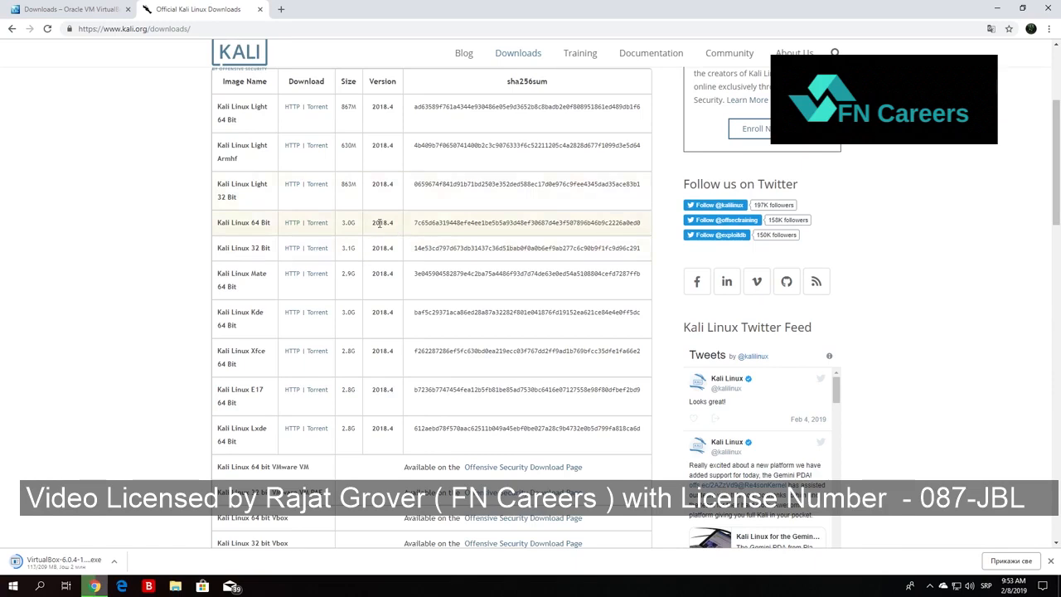
click(289, 227)
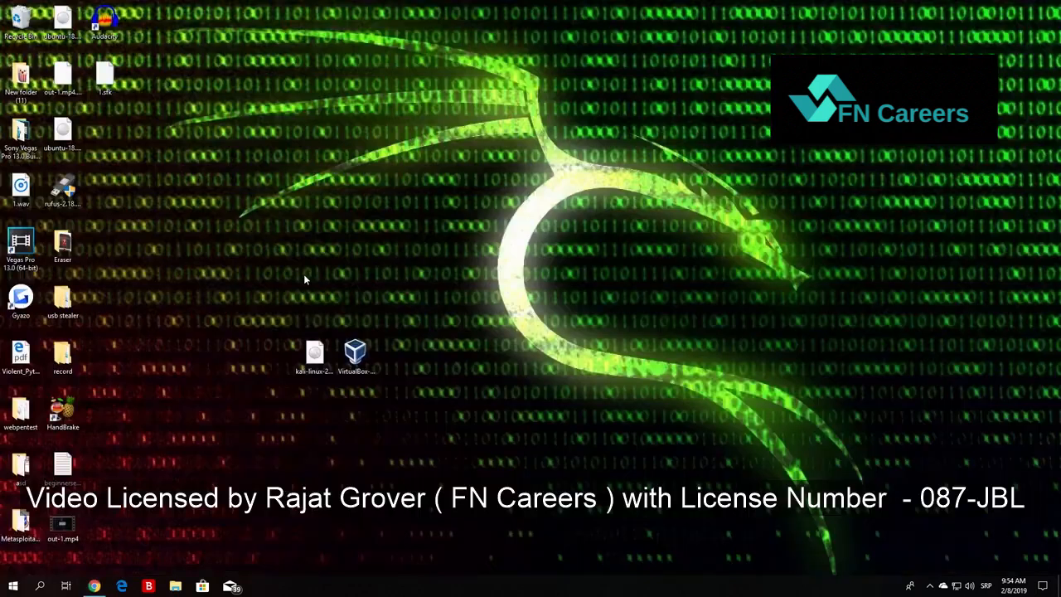
Move the Kali Linux ISO and the VirtualBox installer together to a free area nearer the desktop's centre.
drag(409, 411, 294, 242)
drag(322, 361, 478, 303)
click(400, 267)
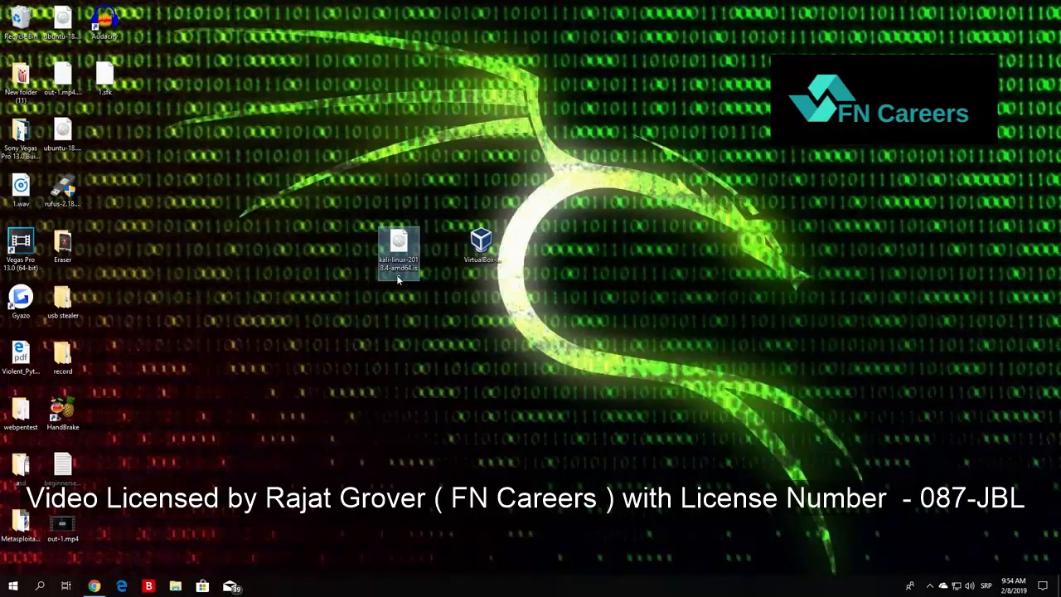
click(332, 225)
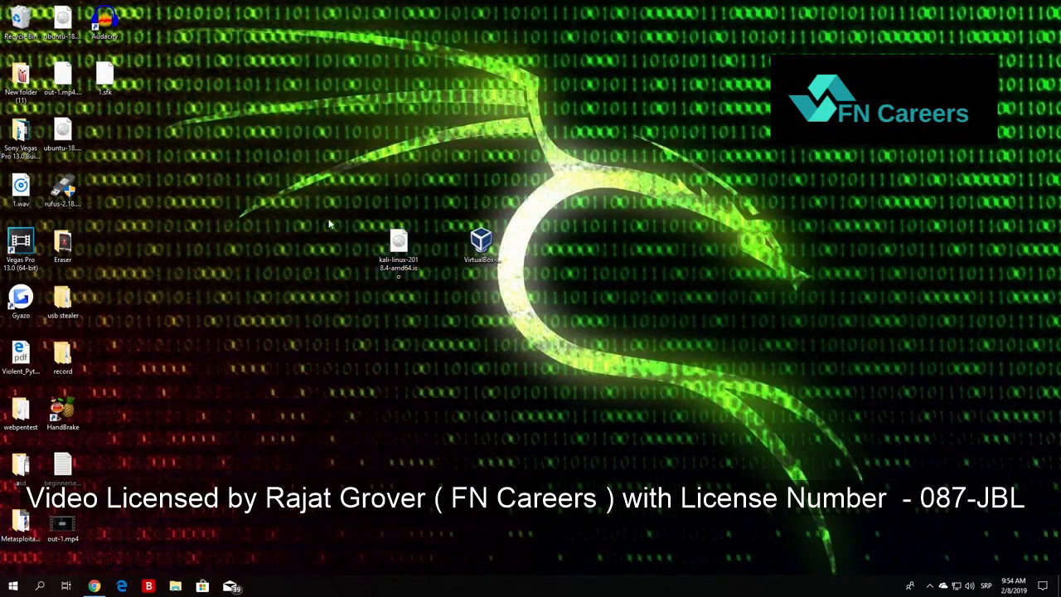
Launch the VirtualBox 6.0.4 Windows installer from the desktop.
click(490, 250)
click(506, 185)
click(491, 250)
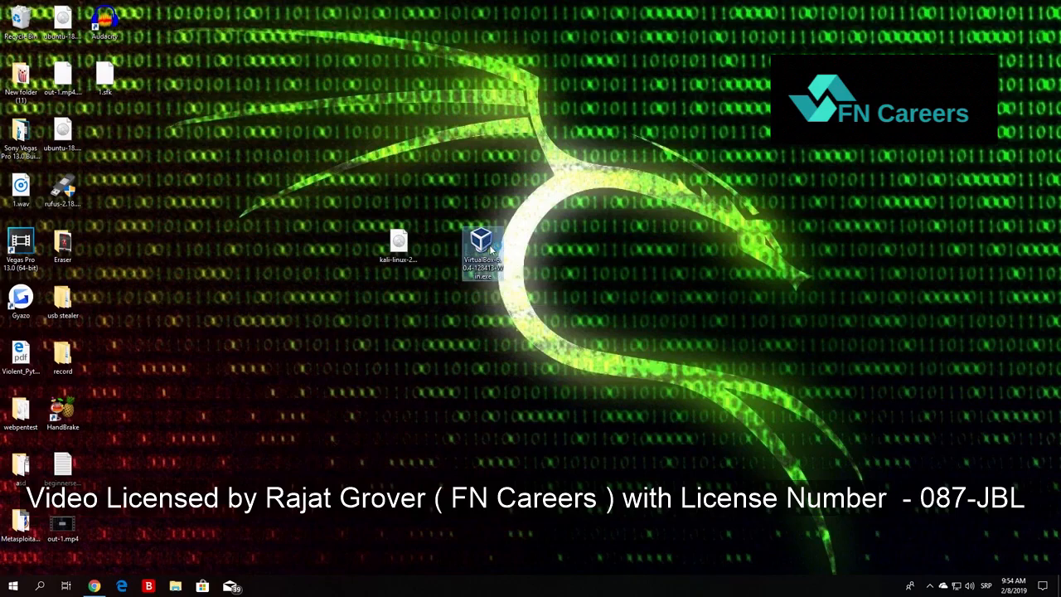
double_click(491, 251)
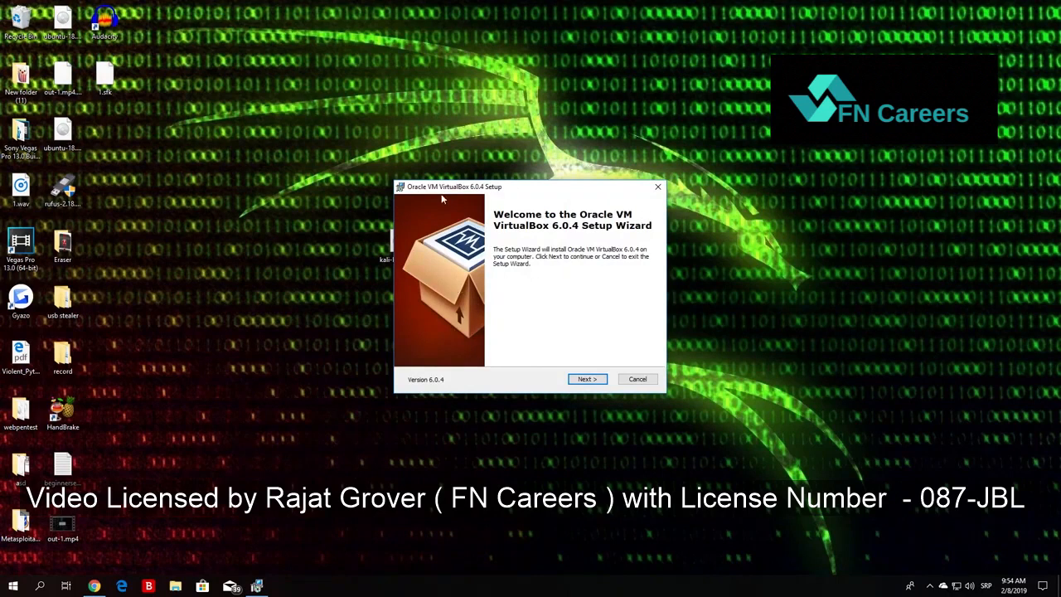
Go through the custom setup pages, keeping the default features, install location, shortcuts and file associations.
click(594, 381)
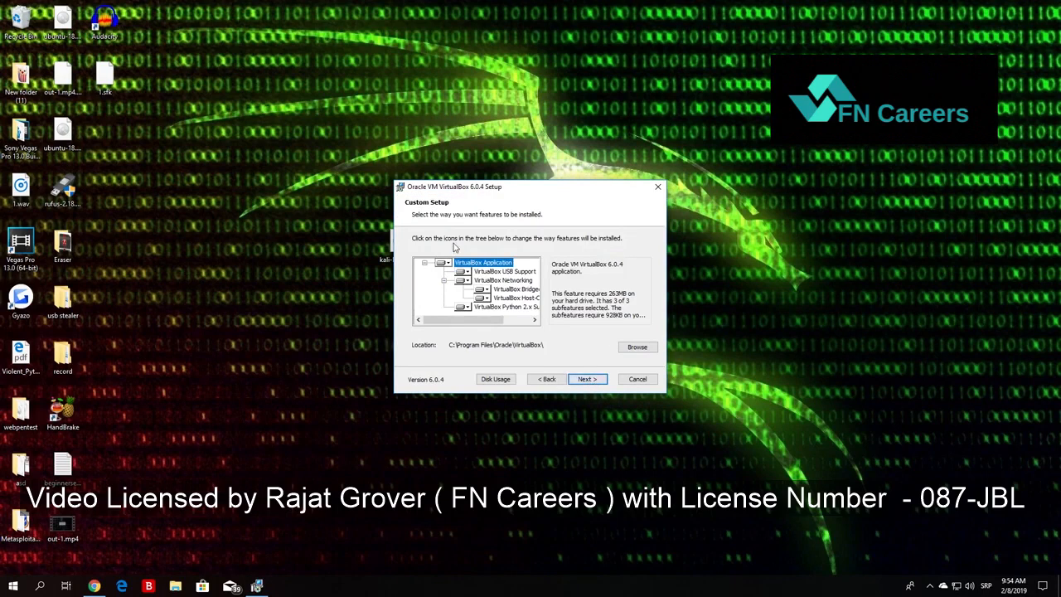
drag(489, 320, 466, 331)
click(592, 379)
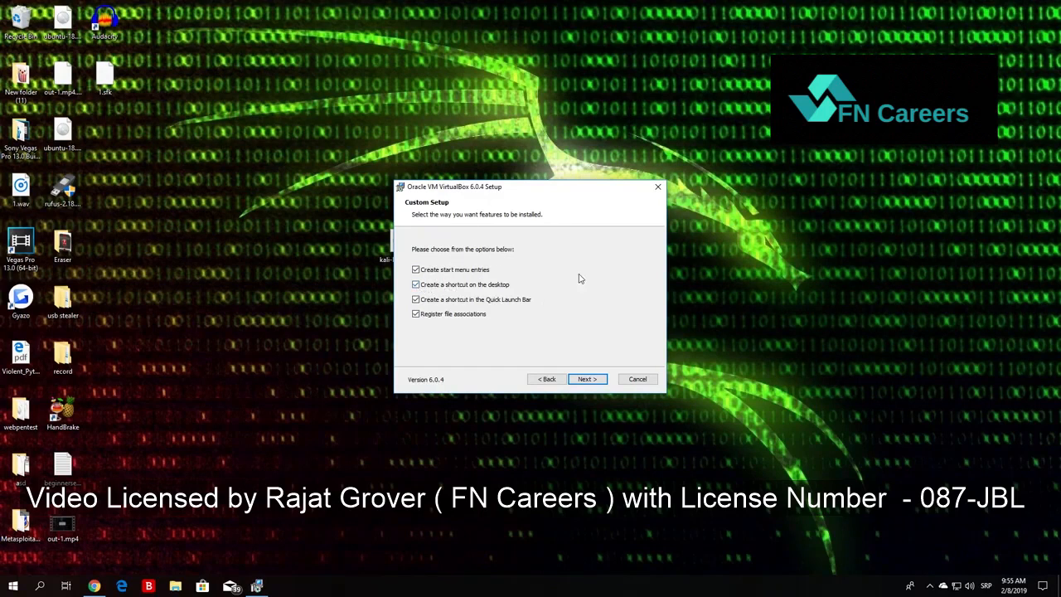
click(586, 379)
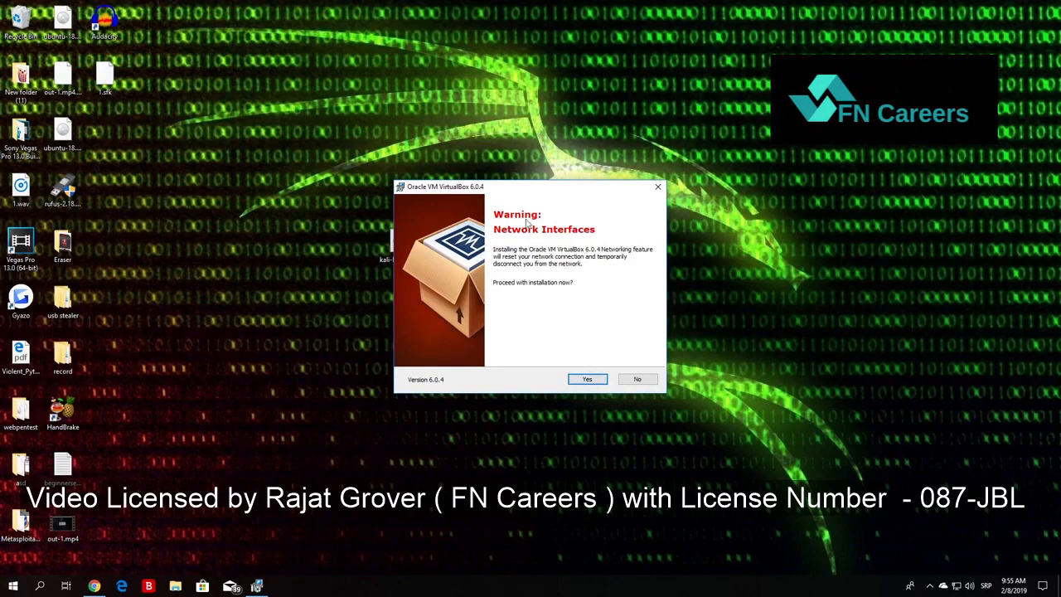
Install VirtualBox 6.0.4, accepting the network interface reset, and finish setup with the program set to start.
click(586, 379)
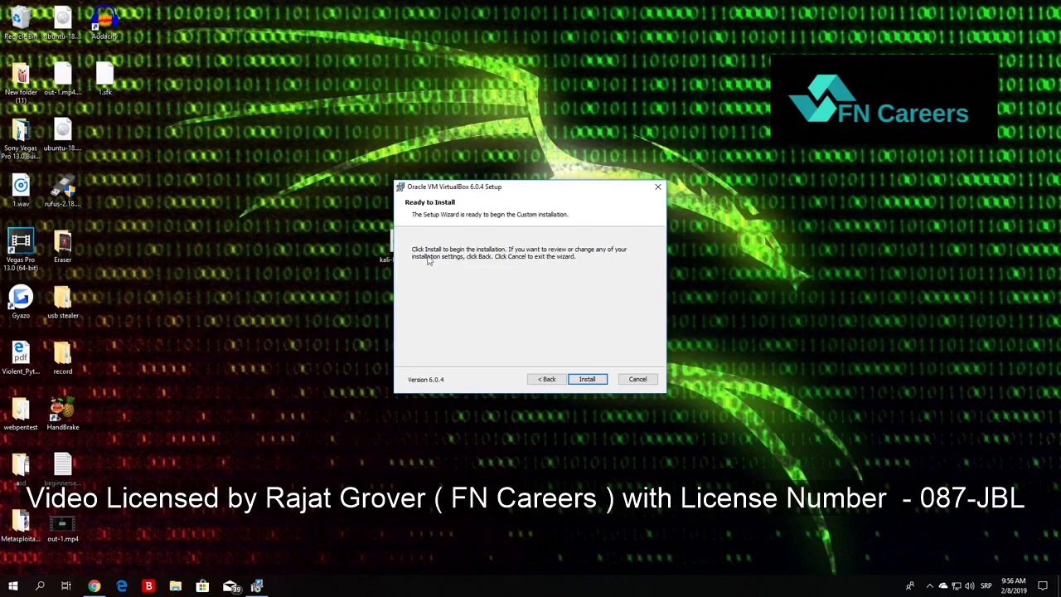
click(587, 378)
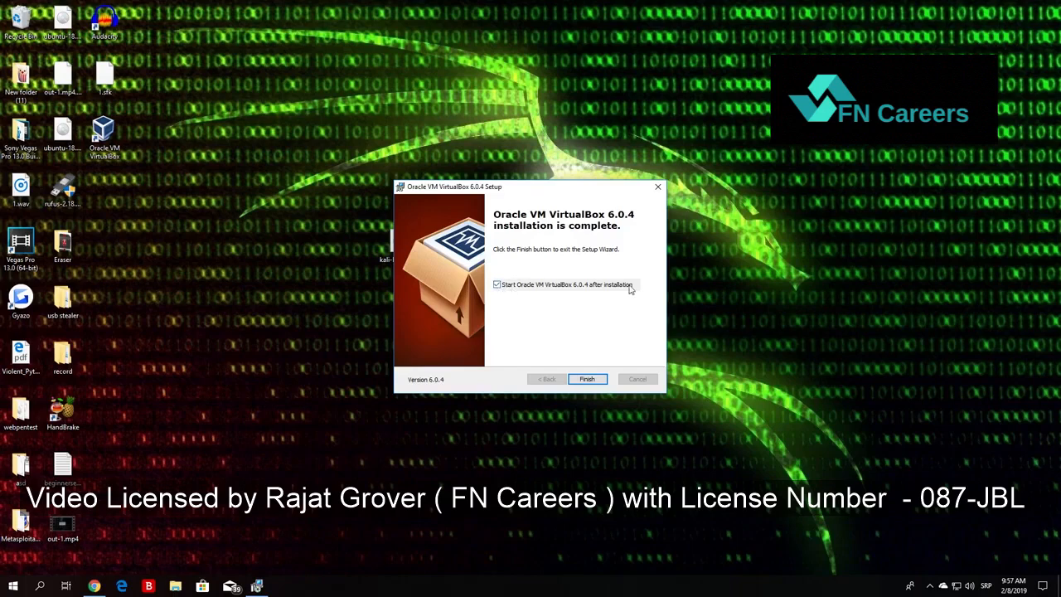
click(587, 380)
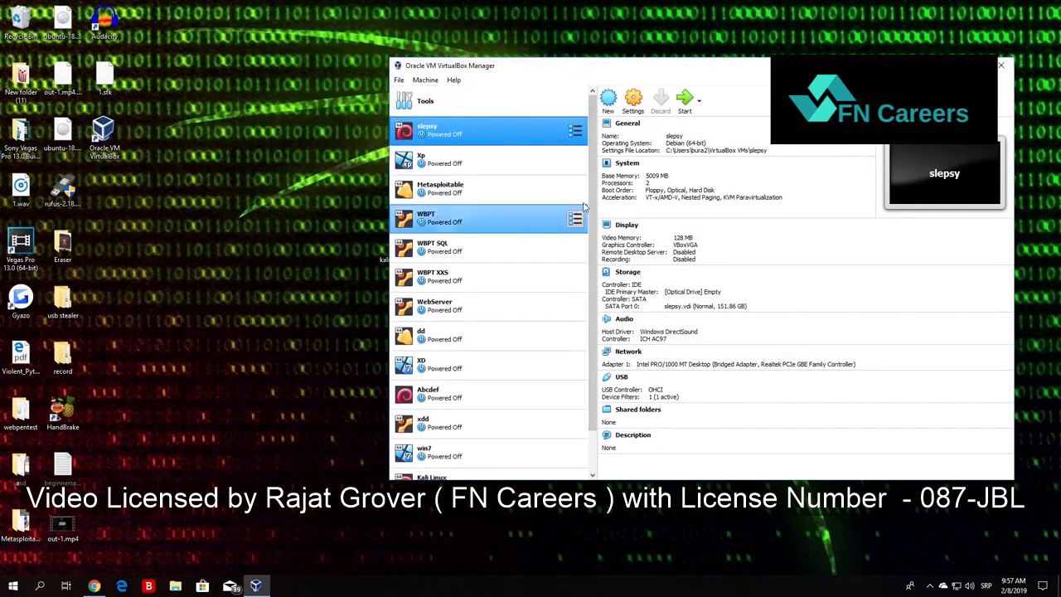
Look through the existing virtual machines and their details, from the end of the list up to Xp.
scroll(489, 331, down, 3)
click(436, 464)
click(435, 436)
click(439, 406)
click(444, 377)
click(446, 347)
click(449, 319)
click(452, 288)
click(452, 259)
click(454, 230)
click(454, 200)
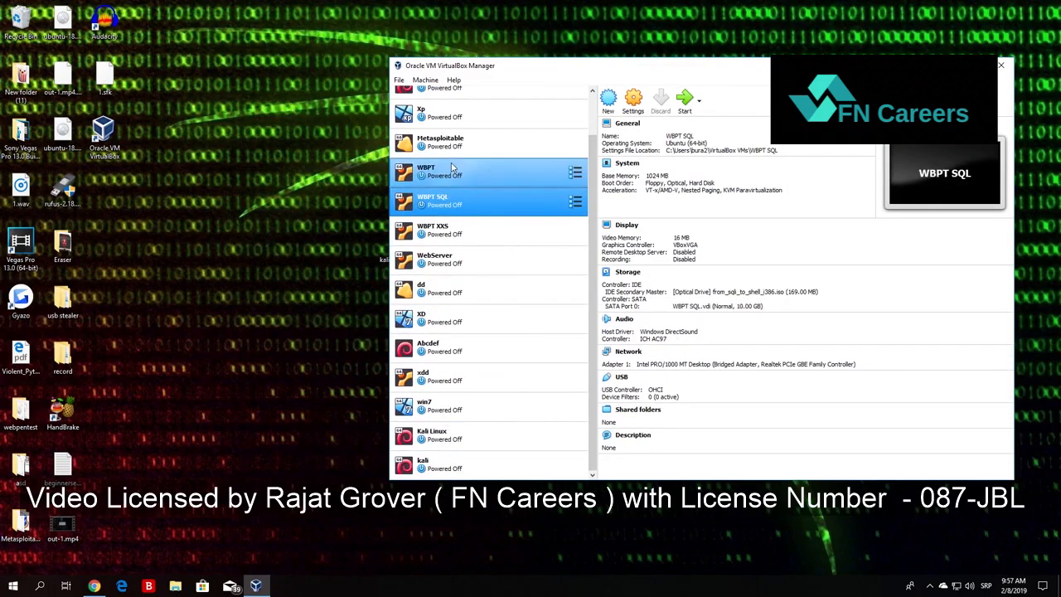
click(453, 171)
click(451, 142)
click(451, 113)
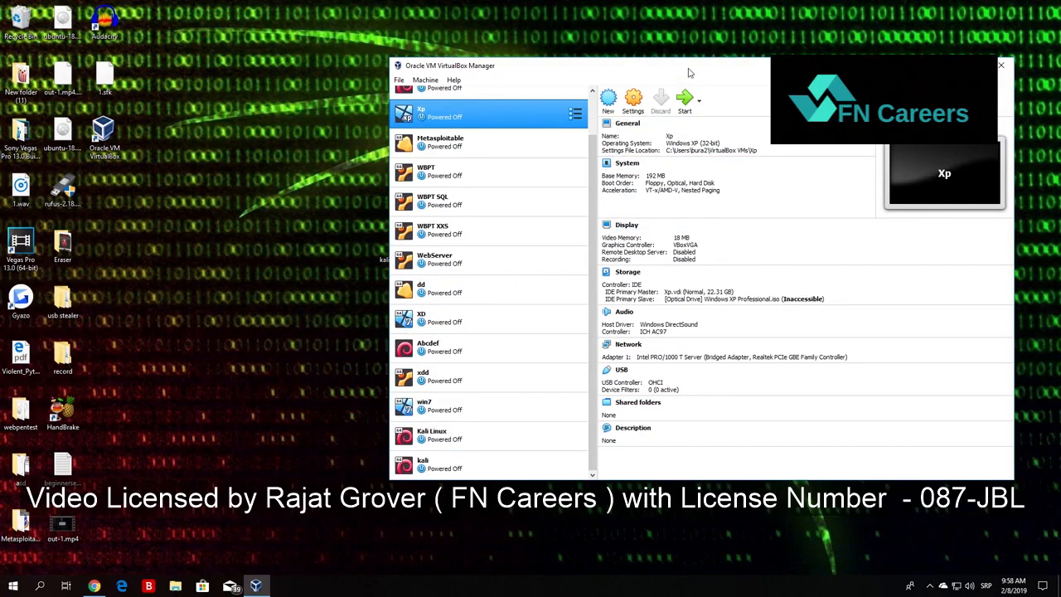
Start a new virtual machine named ethicalhackingmachine, keeping the default machine folder.
click(610, 100)
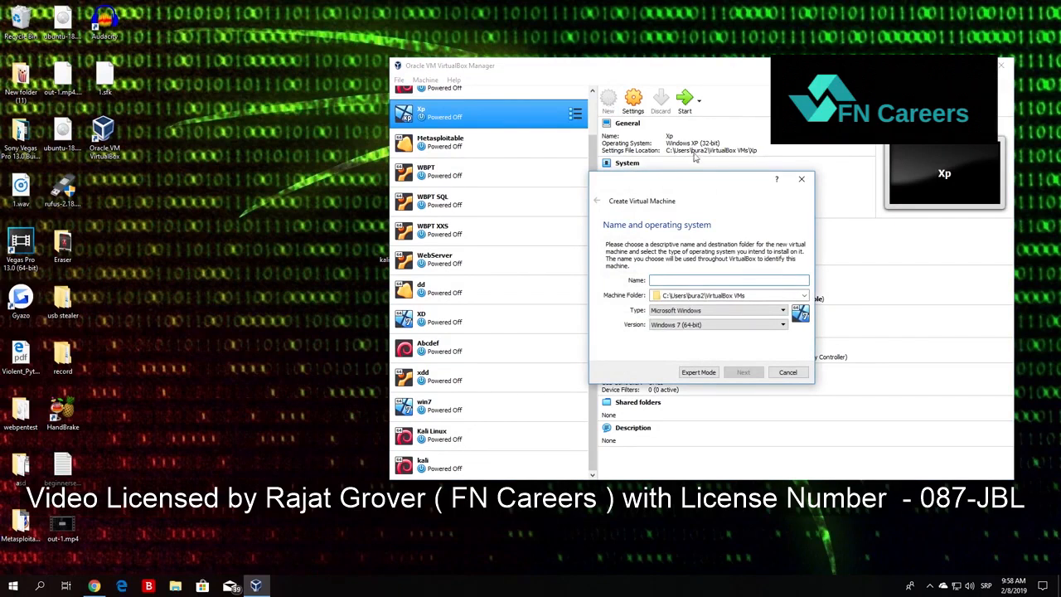
drag(688, 181, 386, 194)
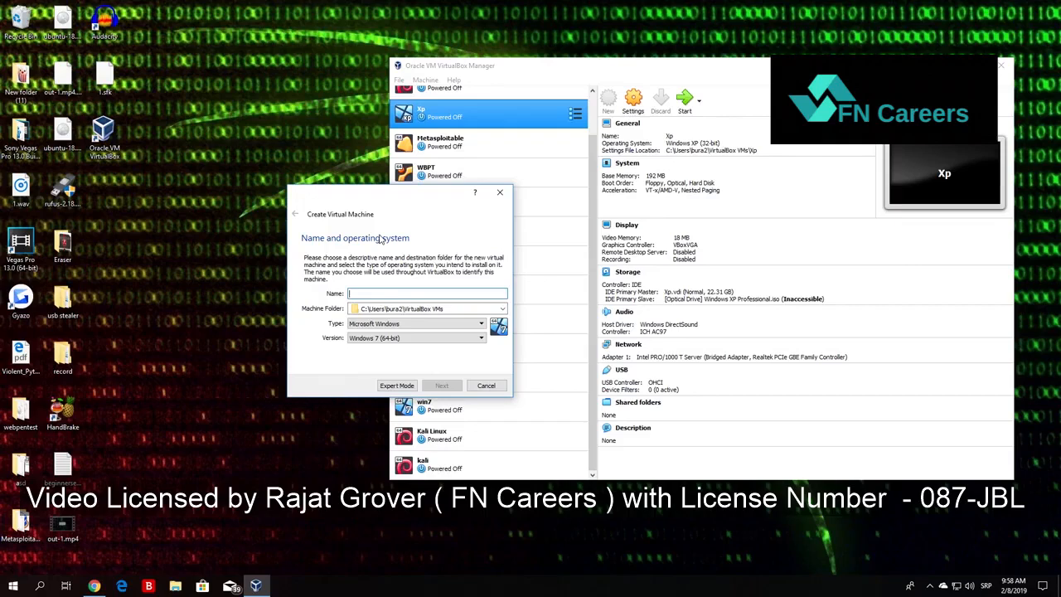
text(ethicalhackingmachine)
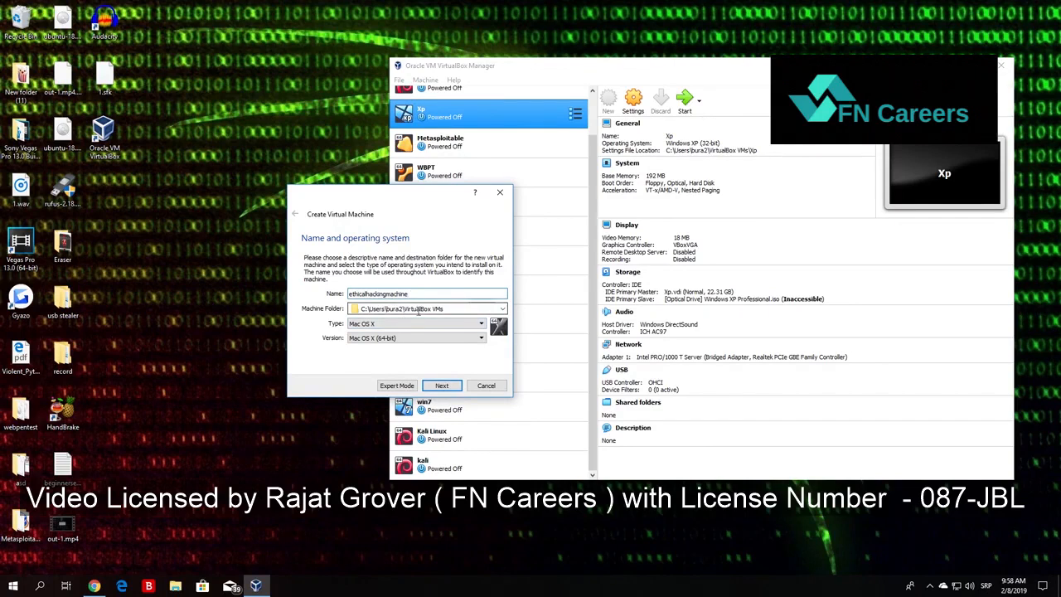
drag(444, 309, 336, 317)
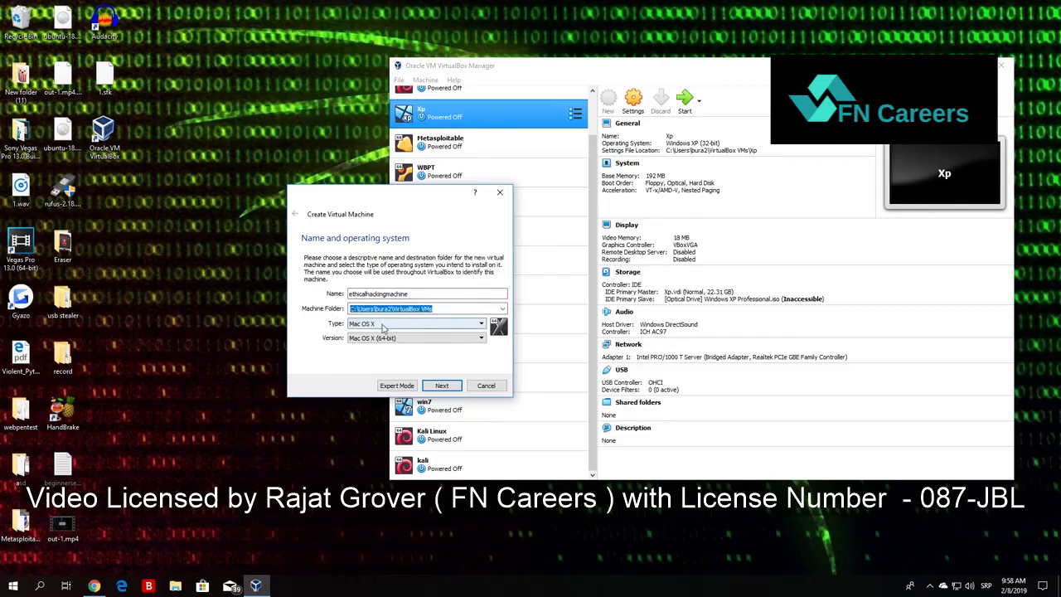
Set the new machine's operating system type to Linux and version to Debian (64-bit), and continue to the memory size.
click(364, 326)
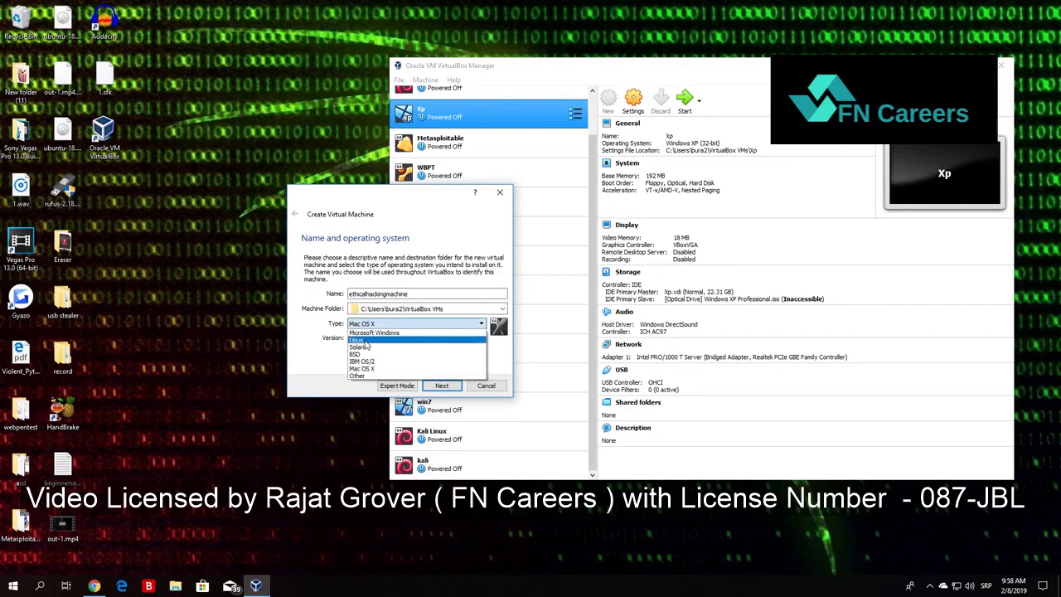
click(366, 341)
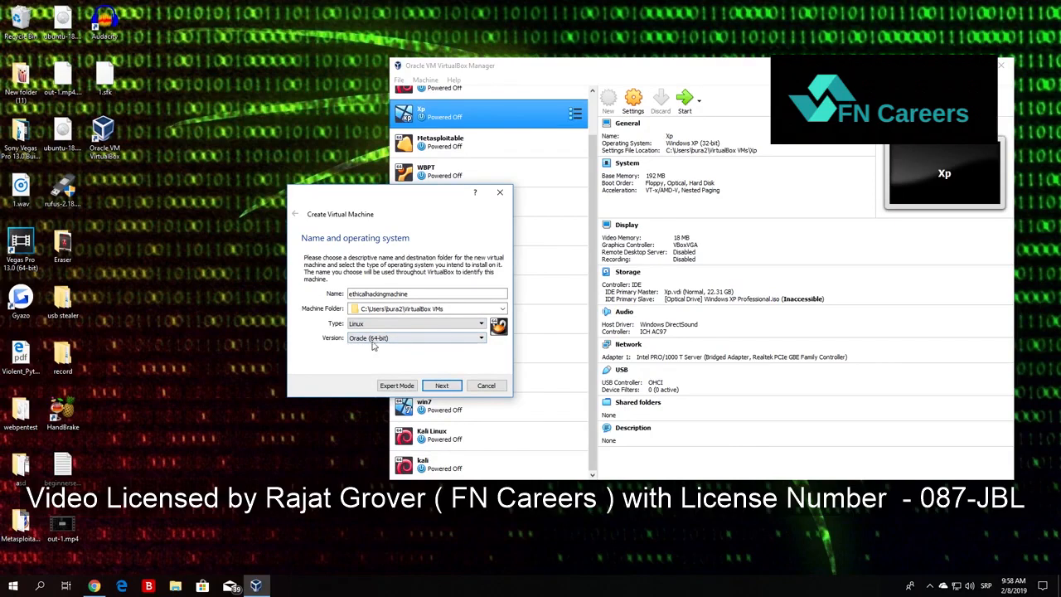
click(384, 338)
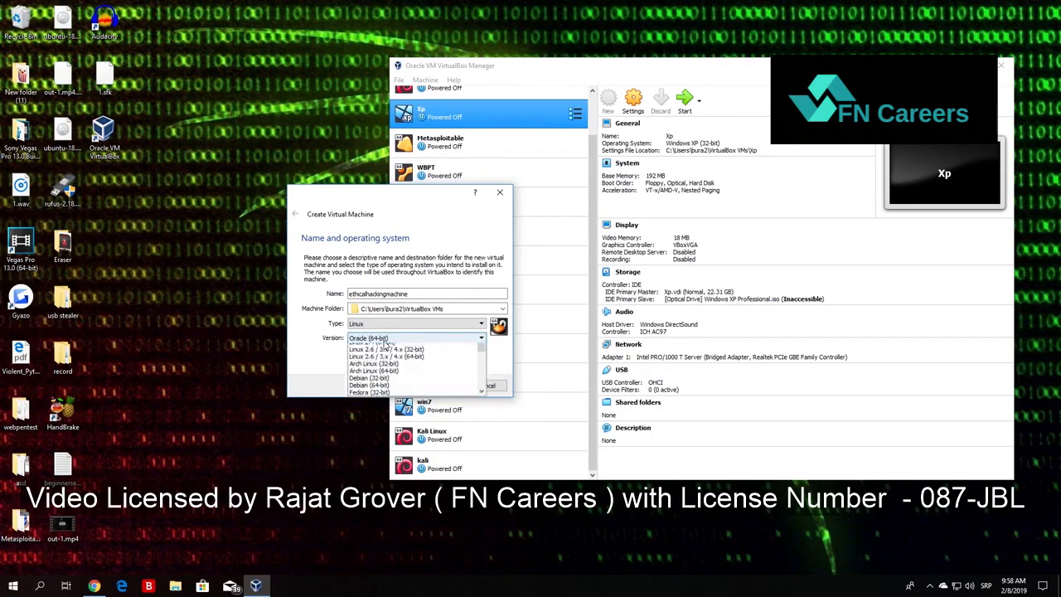
scroll(483, 381, up, 2)
mouse_move(483, 382)
mouse_down()
mouse_move(482, 352)
mouse_move(481, 381)
mouse_up()
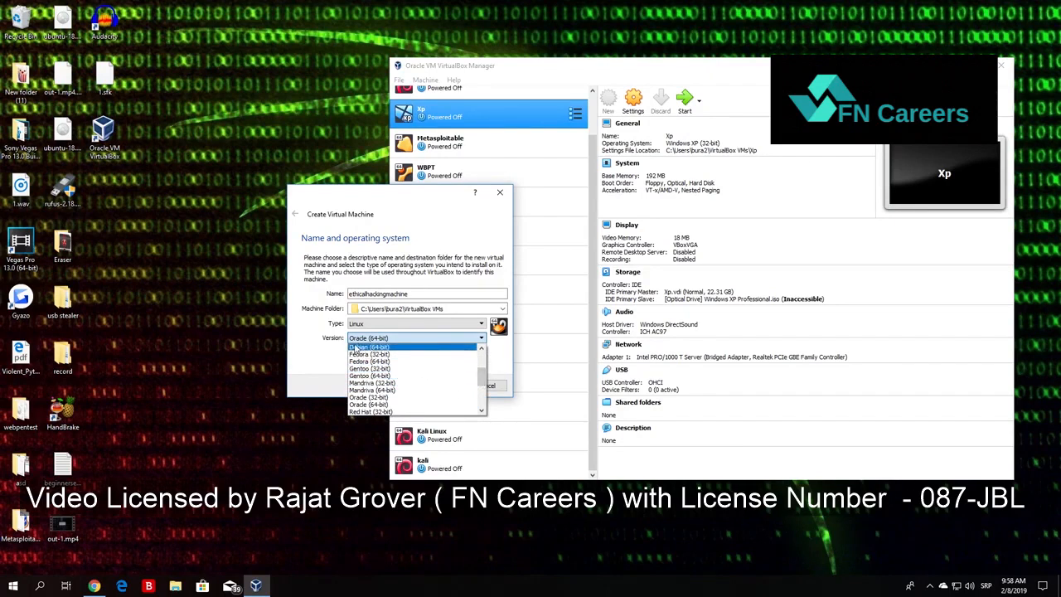
click(372, 347)
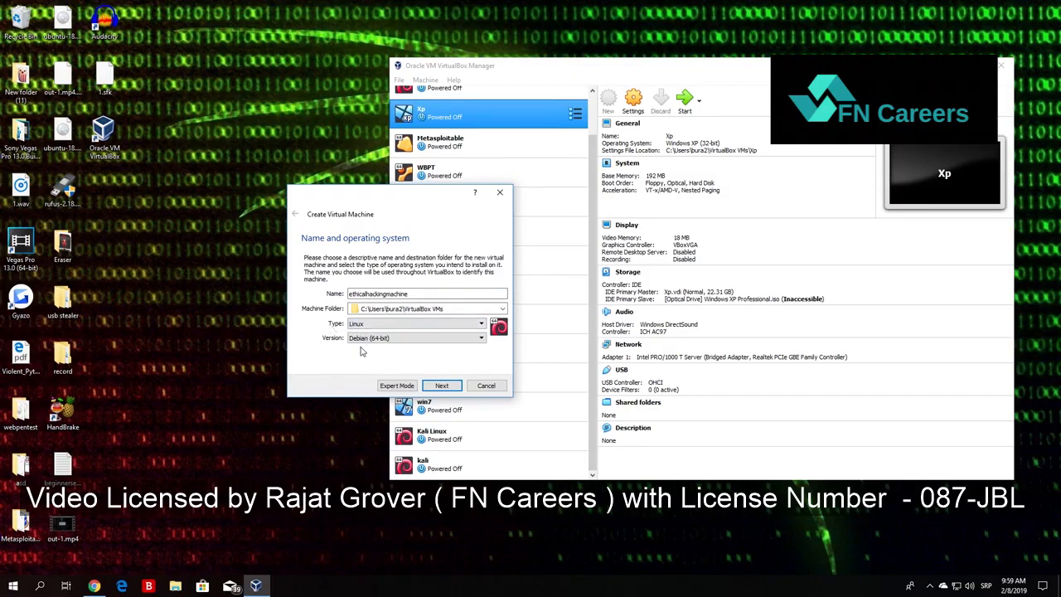
click(440, 387)
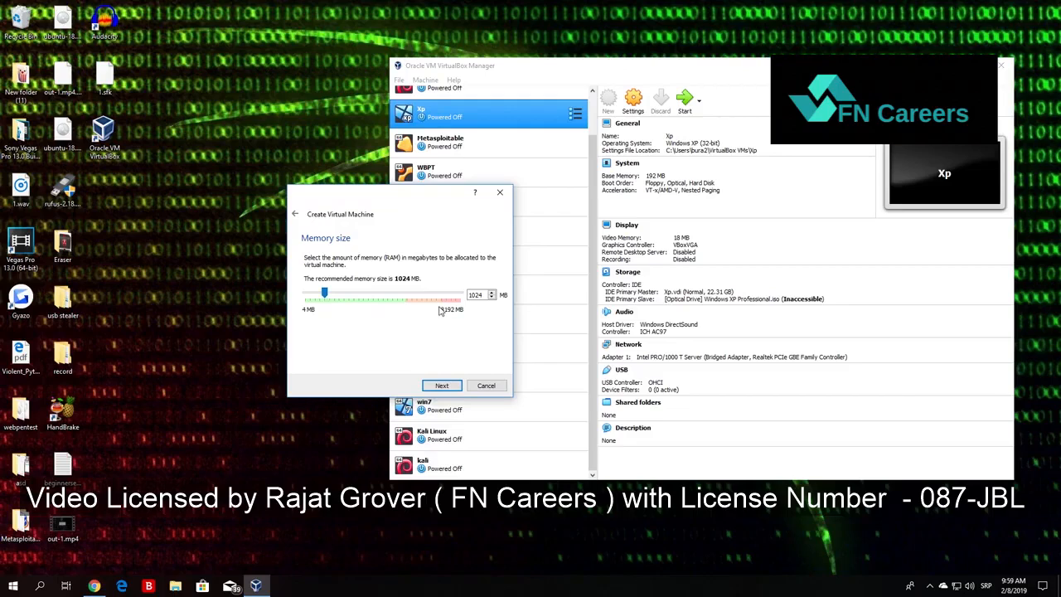
Allocate 4096 MB of memory to the new machine and continue to the hard disk options.
drag(325, 295, 387, 302)
drag(382, 294, 432, 307)
drag(432, 295, 460, 295)
drag(462, 296, 344, 293)
drag(344, 294, 383, 294)
click(441, 386)
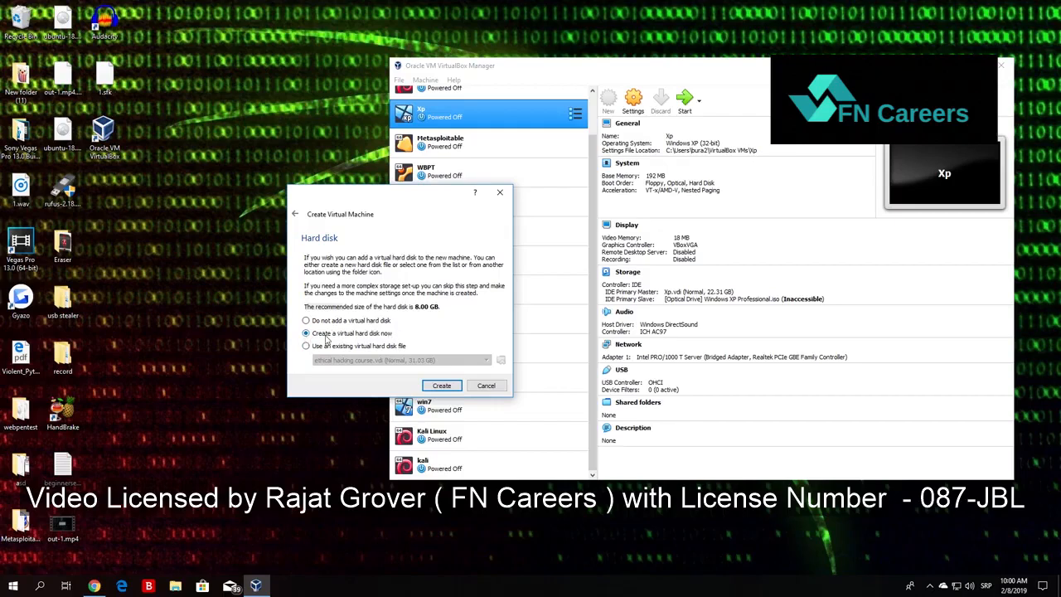
Choose to create a new virtual hard disk as a VDI image with dynamically allocated storage.
click(442, 386)
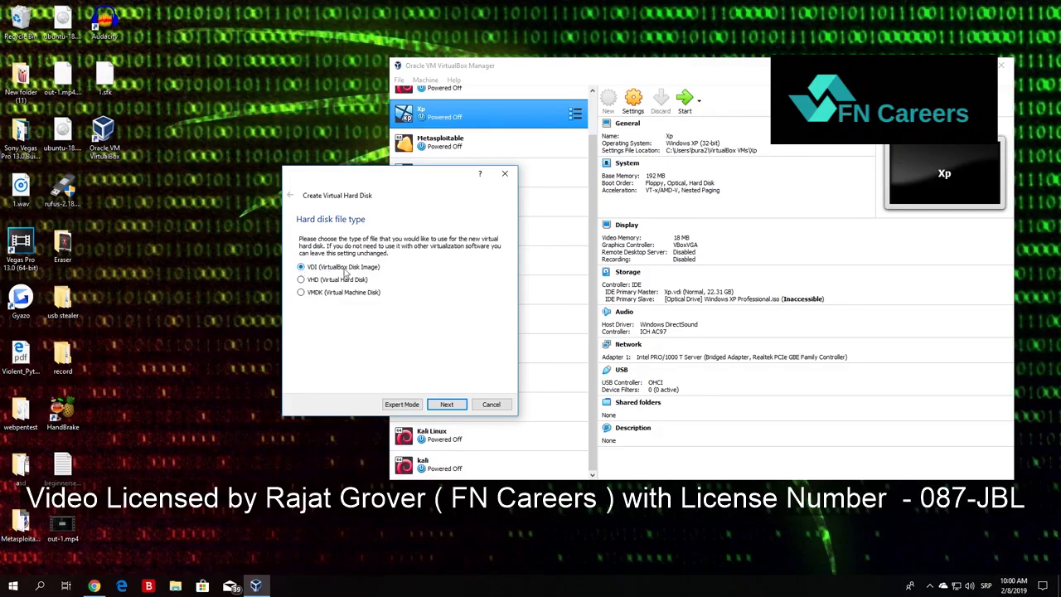
click(446, 405)
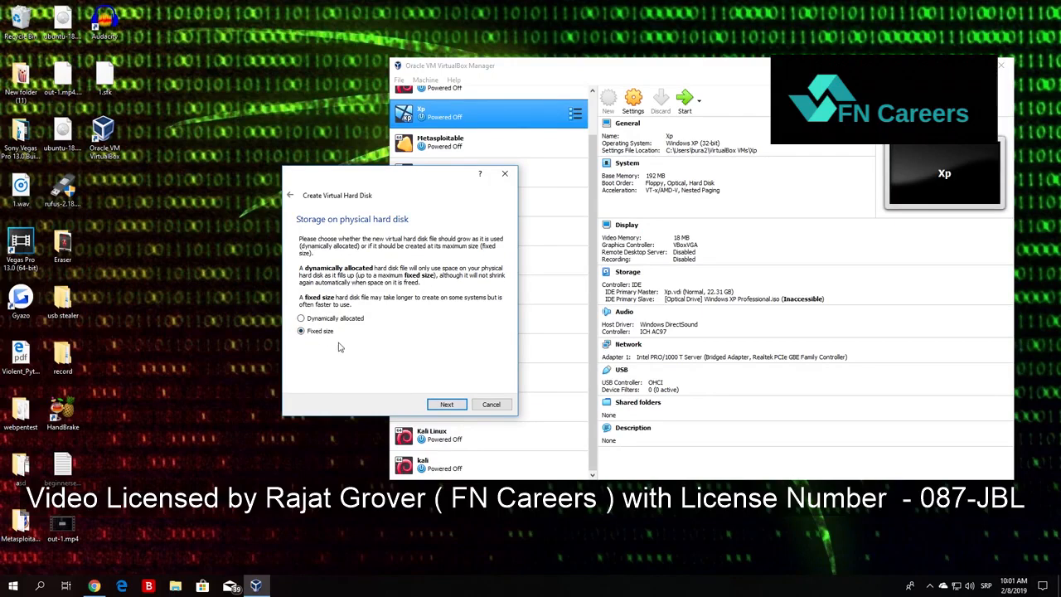
click(302, 320)
click(300, 332)
click(302, 319)
click(447, 403)
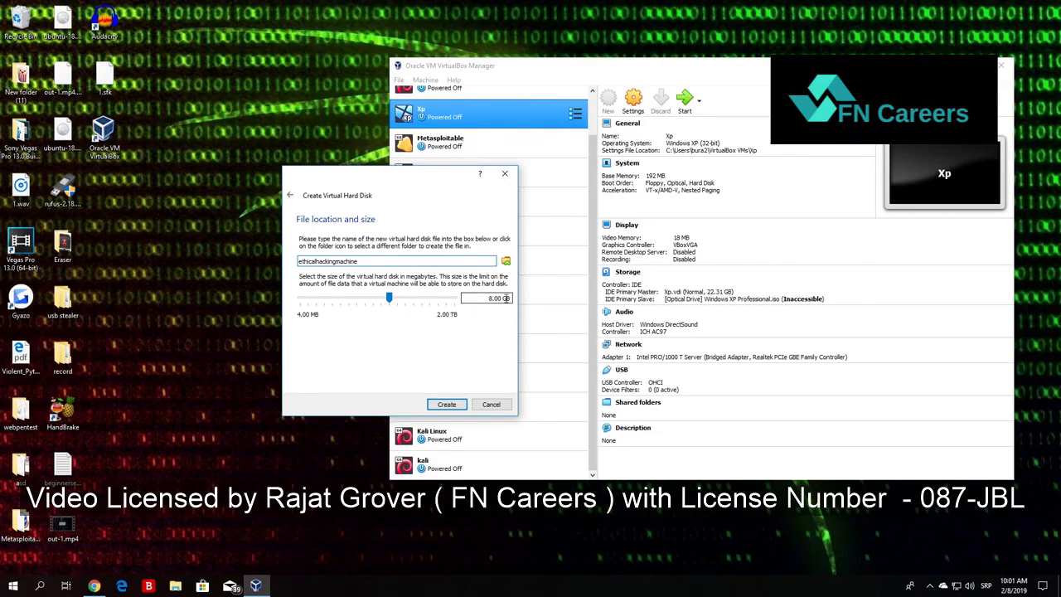
Set the virtual hard disk size to 29.94 GB and create the disk for ethicalhackingmachine.
drag(488, 298, 512, 299)
drag(390, 296, 406, 303)
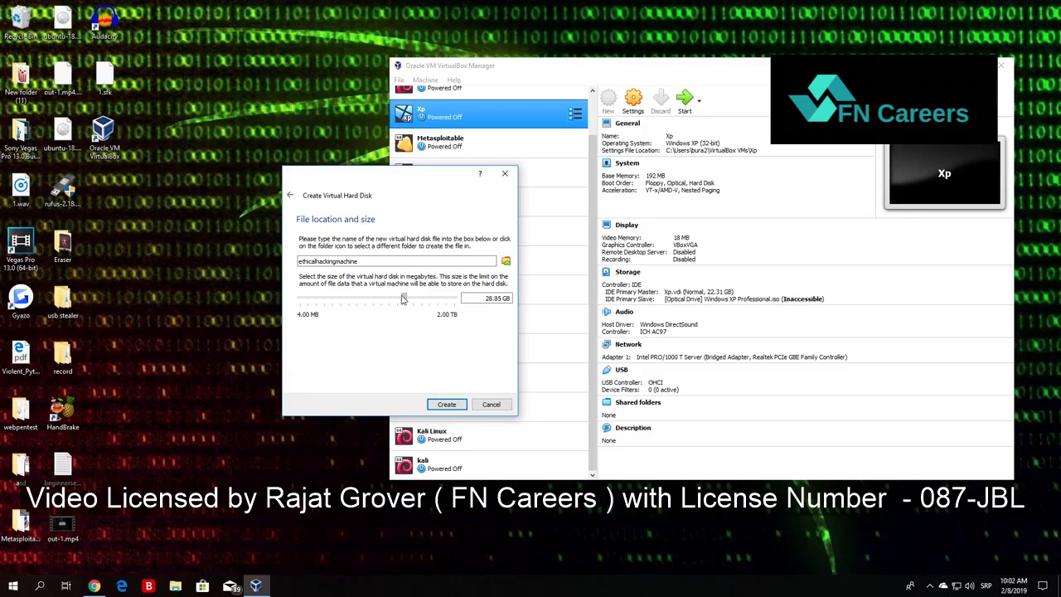
click(403, 298)
mouse_move(405, 300)
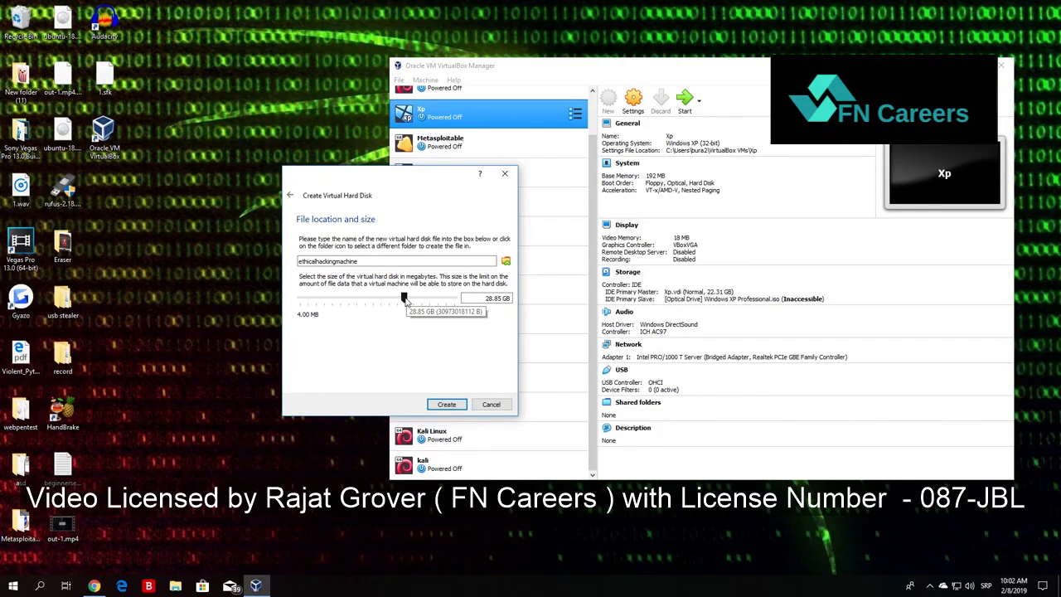
drag(406, 300, 406, 299)
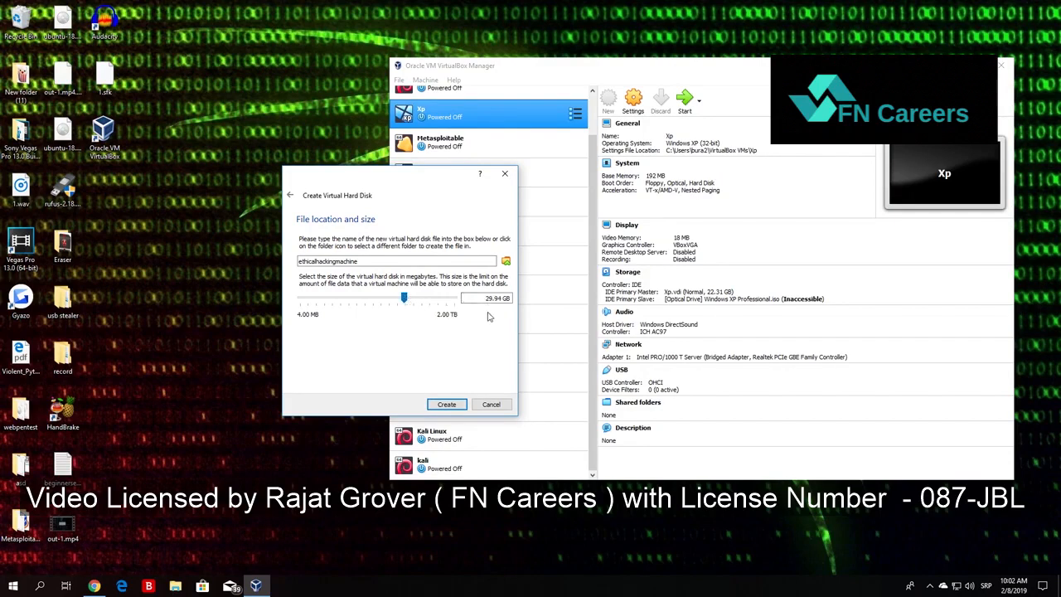
click(446, 406)
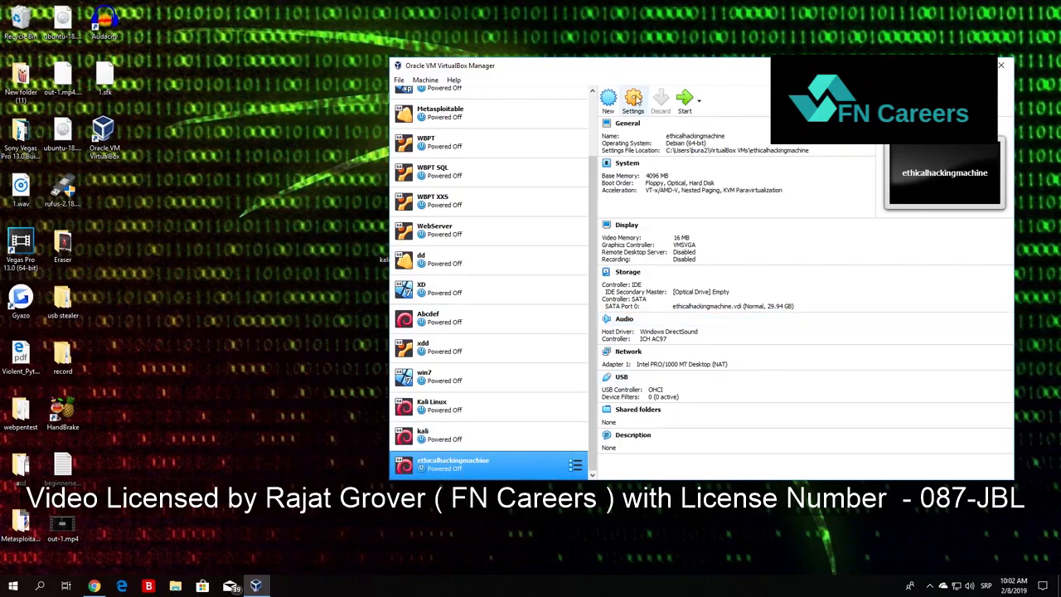
Move the VirtualBox window aside and place the Kali Linux ISO in free space on the desktop.
drag(634, 65, 694, 69)
drag(412, 262, 329, 321)
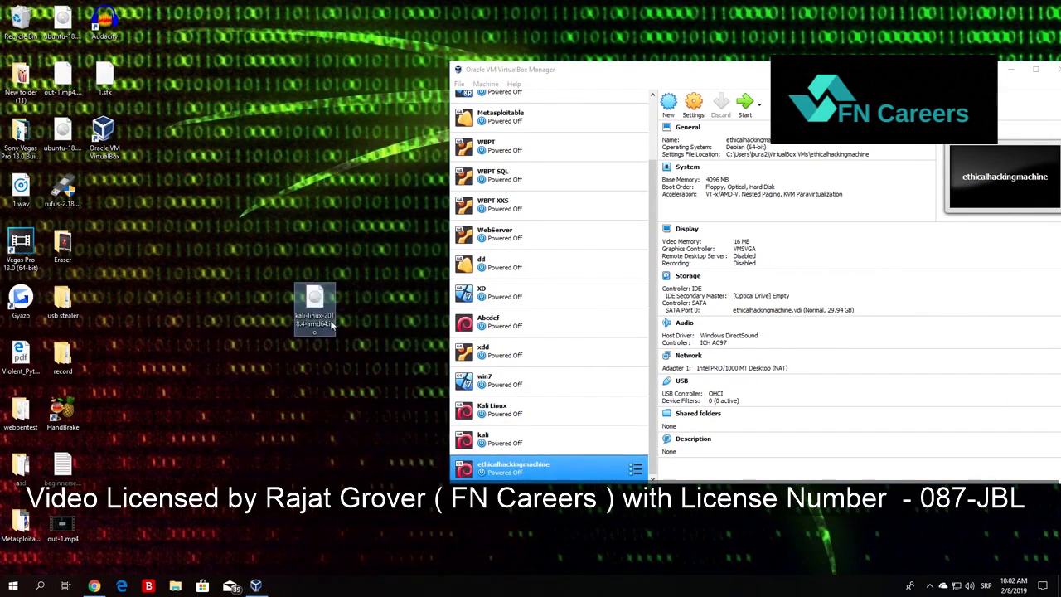
drag(373, 391, 263, 244)
key(F2)
click(357, 191)
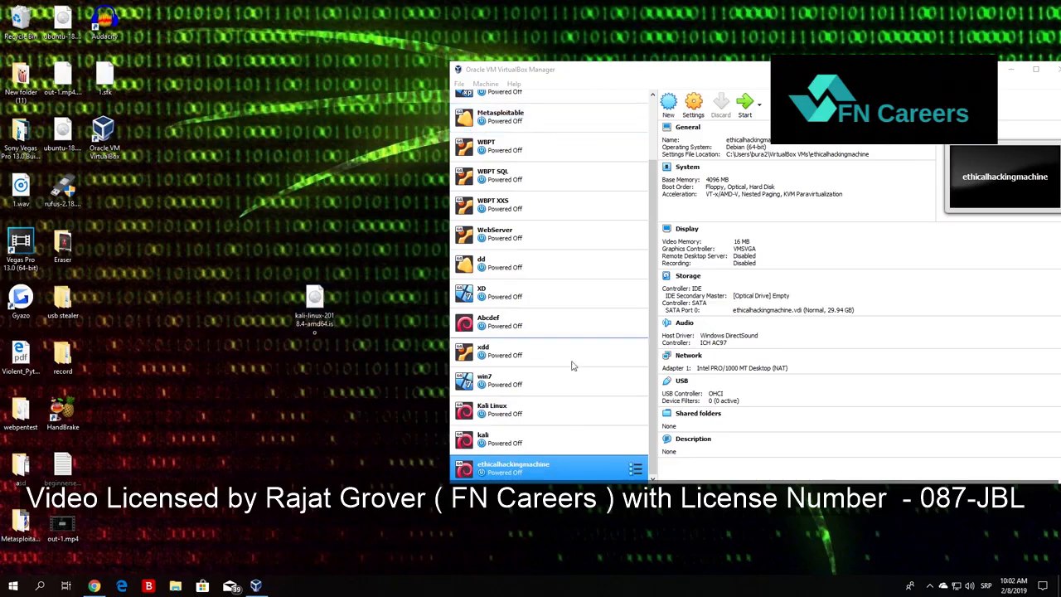
Open the settings of ethicalhackingmachine and review its general options, including Advanced, Description and Disk Encryption.
ctrl+click(604, 451)
click(572, 439)
click(519, 471)
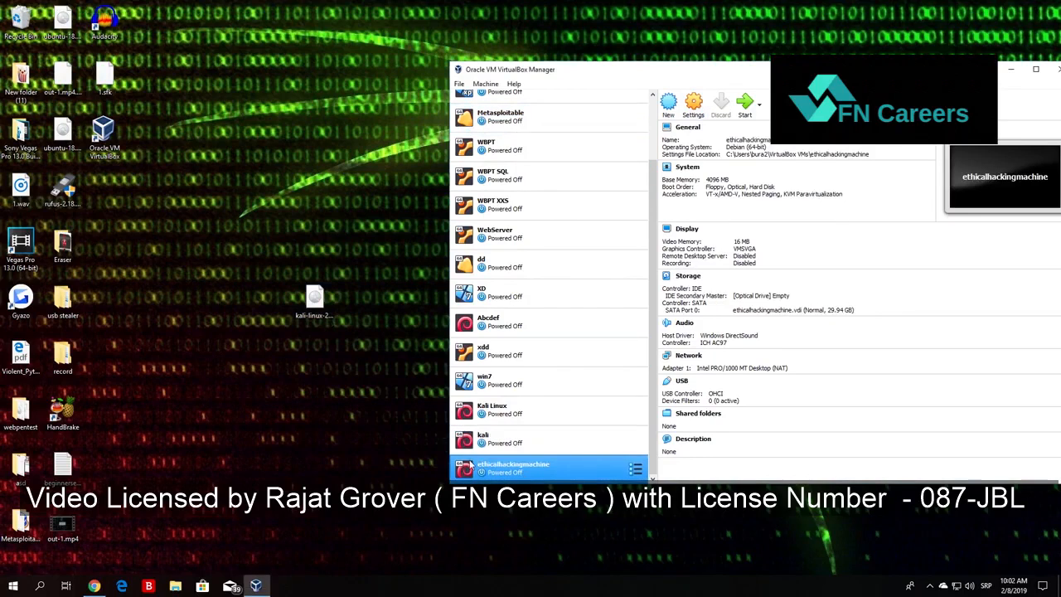
click(695, 107)
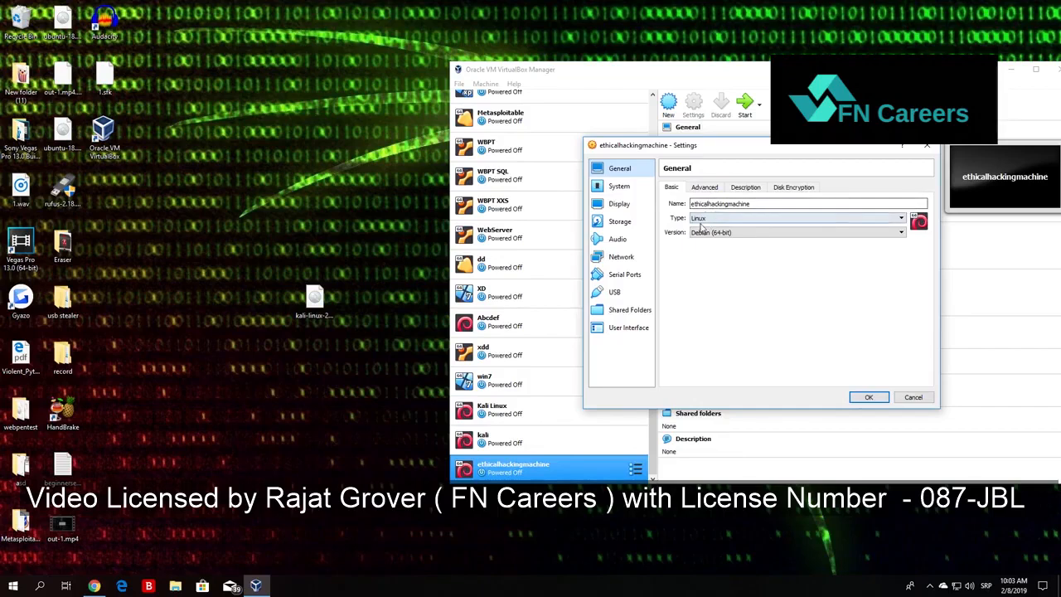
click(711, 192)
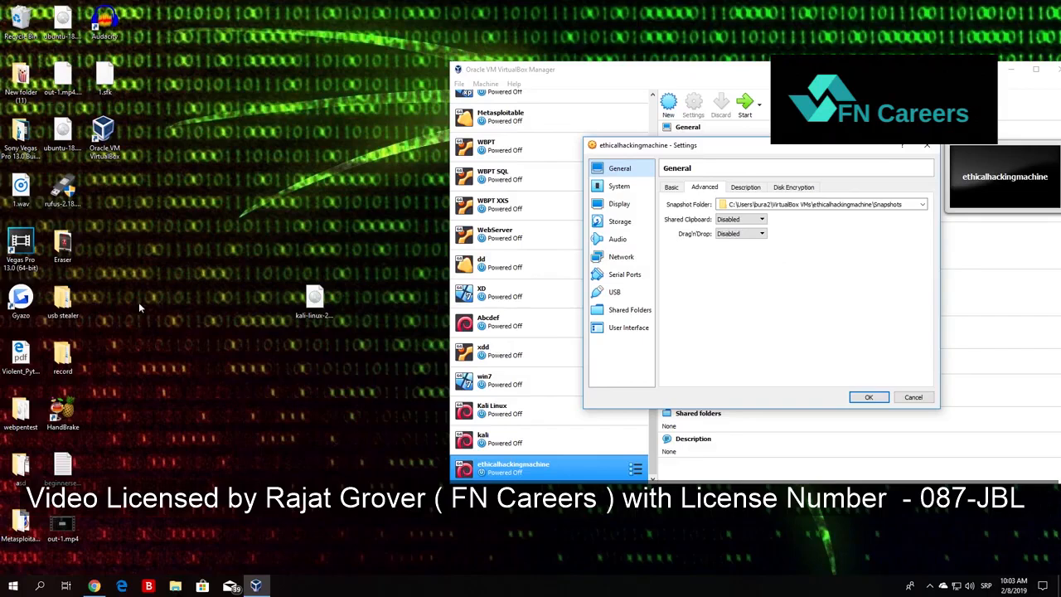
mouse_move(65, 303)
mouse_down()
mouse_move(289, 215)
mouse_move(412, 110)
mouse_move(130, 300)
mouse_move(69, 307)
mouse_up()
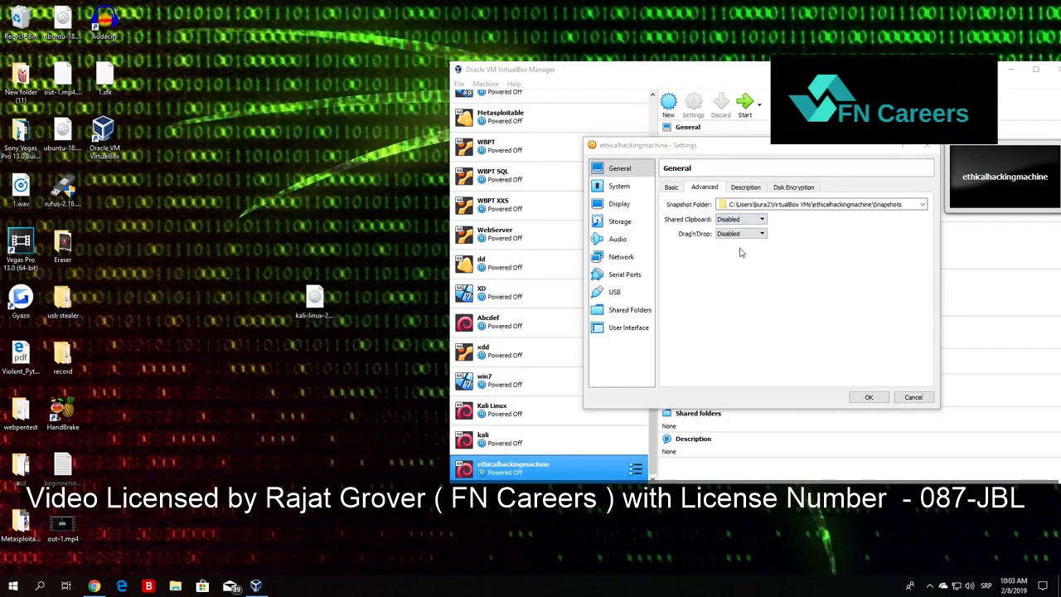
click(749, 188)
click(802, 187)
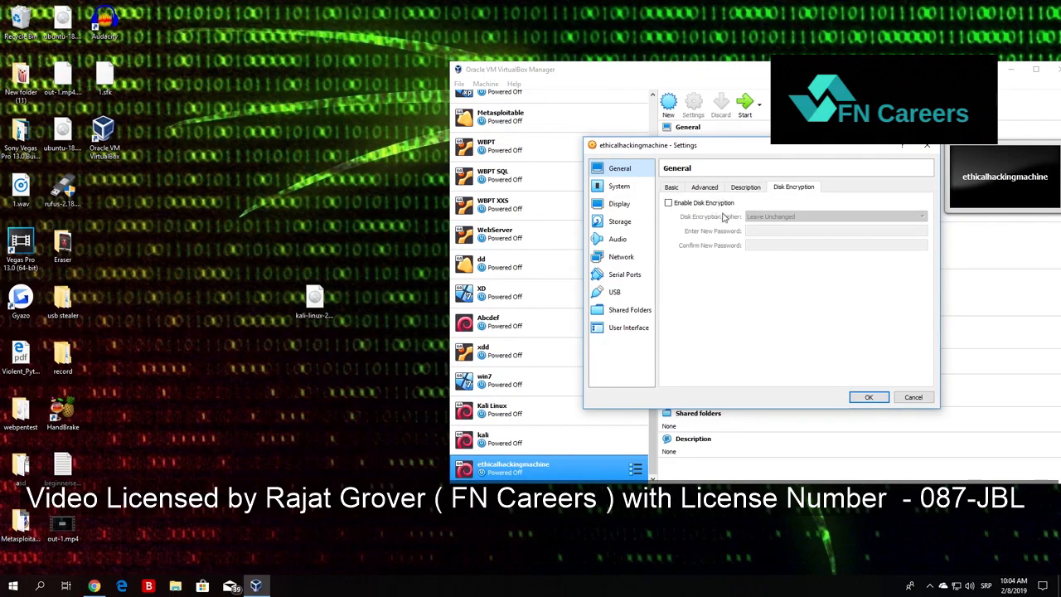
Set the machine to use 2 processors with the execution cap at 100%.
click(620, 187)
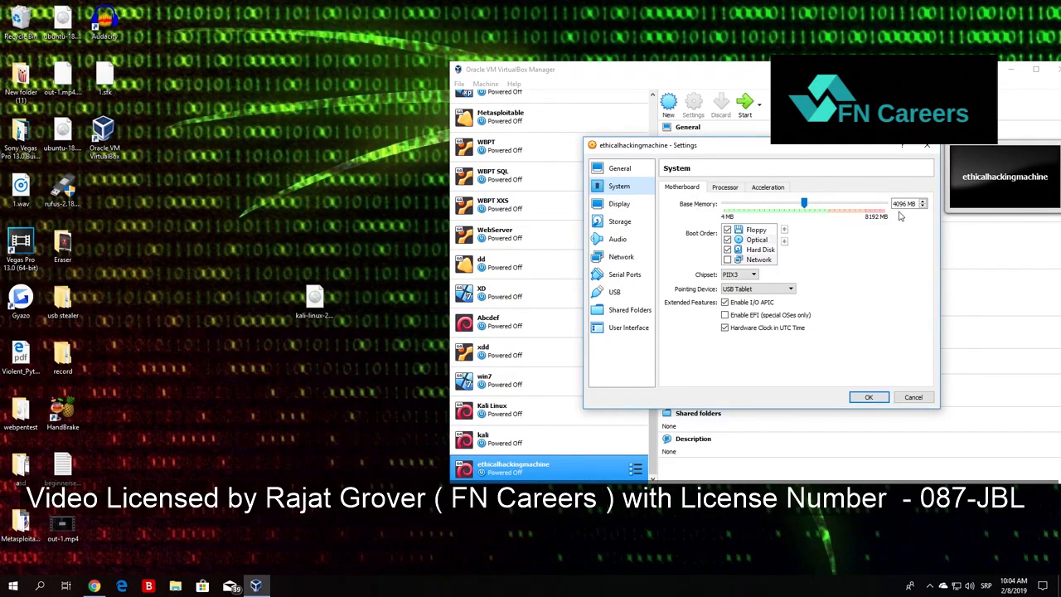
click(723, 188)
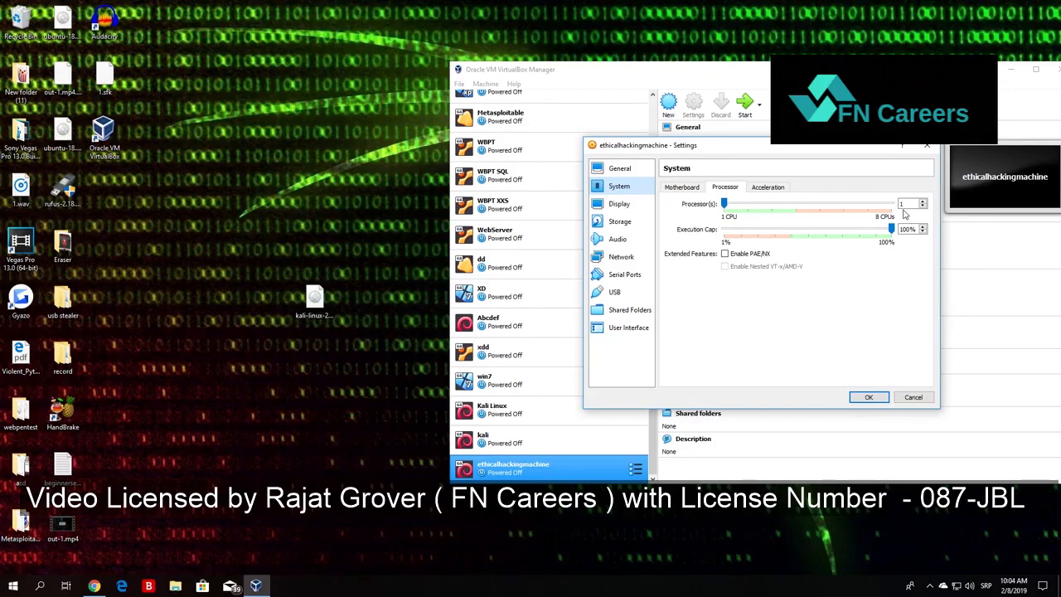
drag(725, 204, 743, 204)
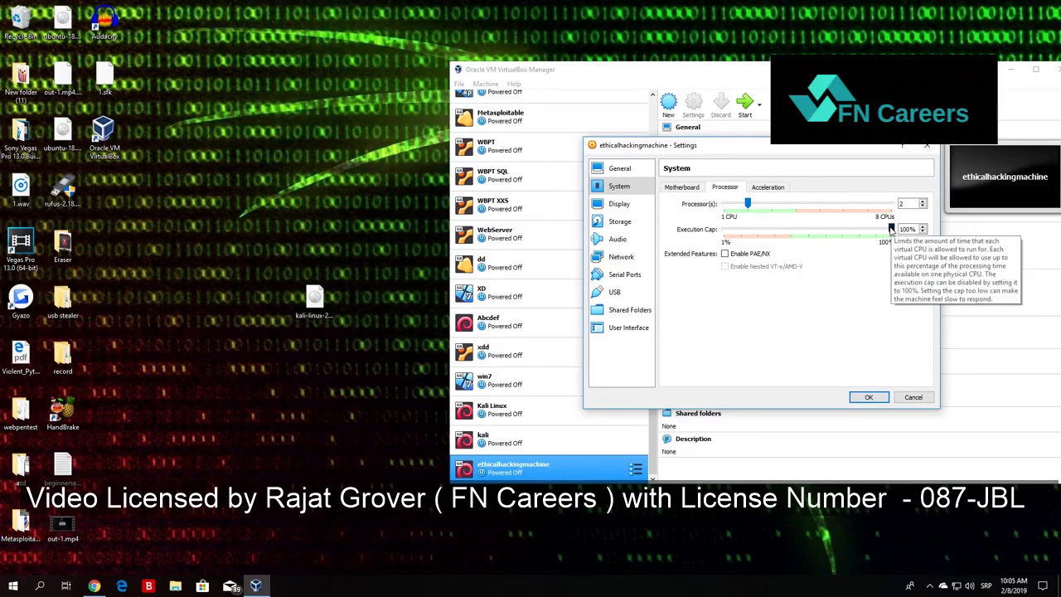
drag(891, 230, 811, 229)
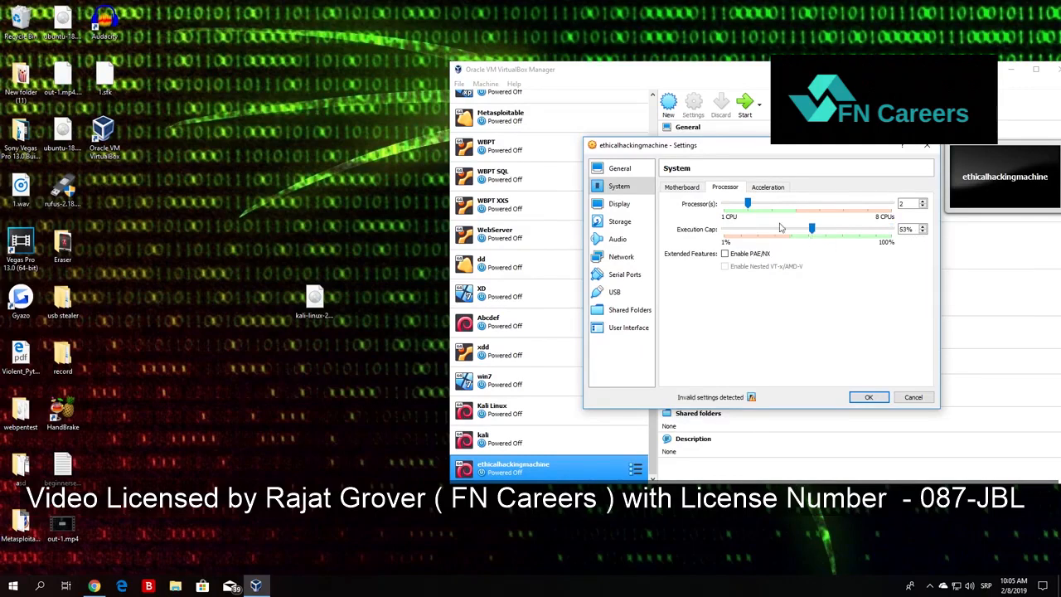
drag(747, 205, 713, 212)
drag(813, 231, 891, 229)
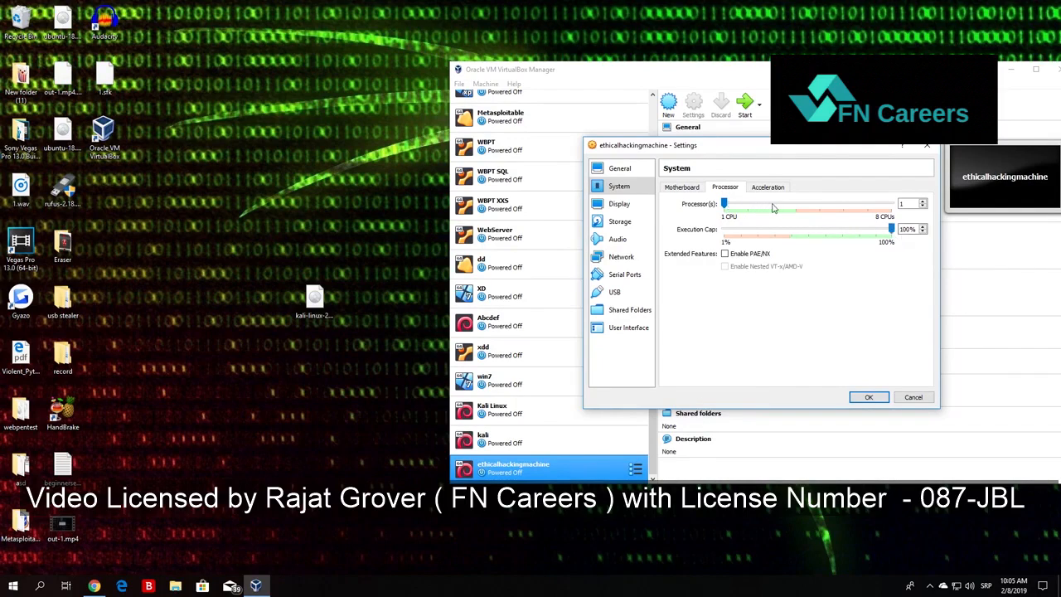
drag(724, 204, 747, 204)
Remove the empty optical drive from the IDE controller in the machine's storage settings.
click(621, 212)
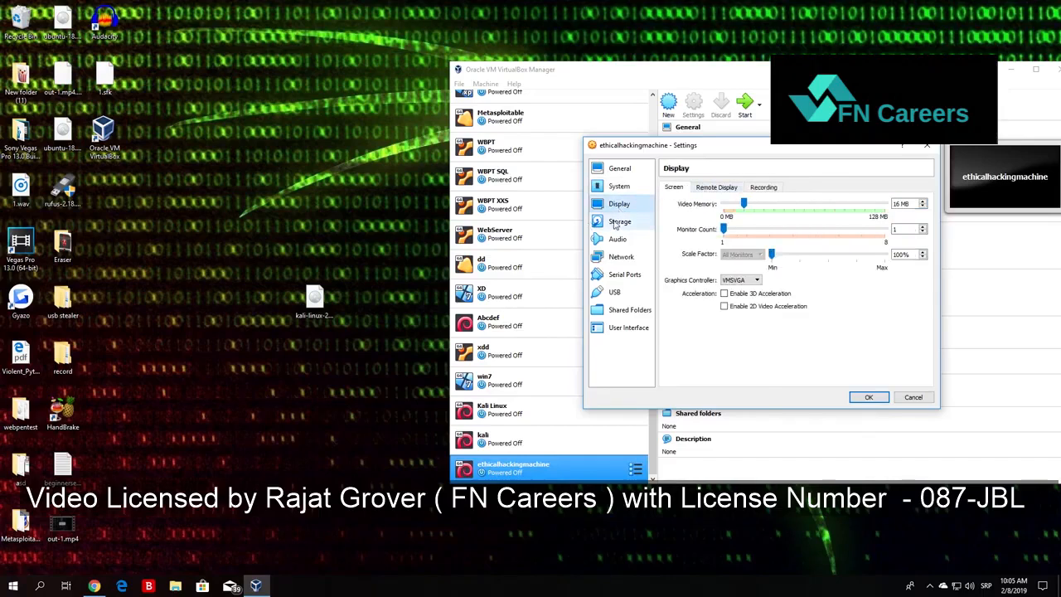
click(615, 224)
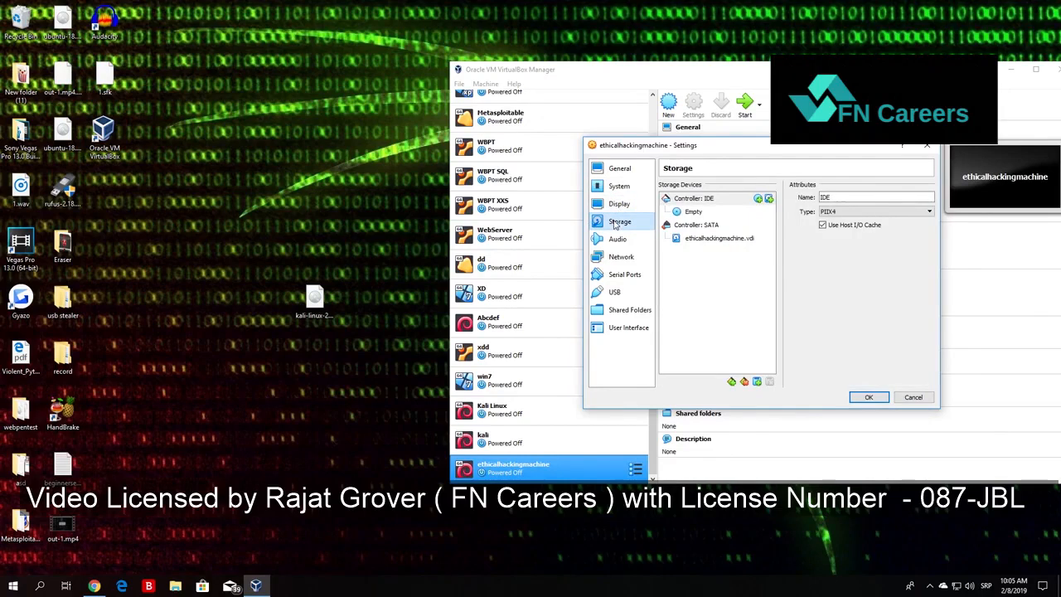
click(314, 303)
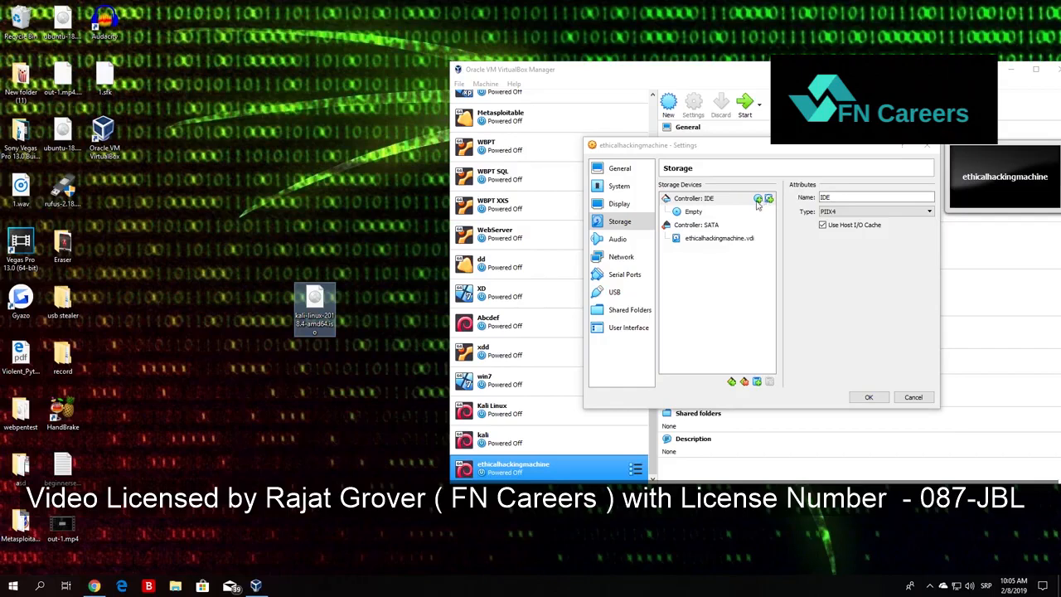
click(694, 213)
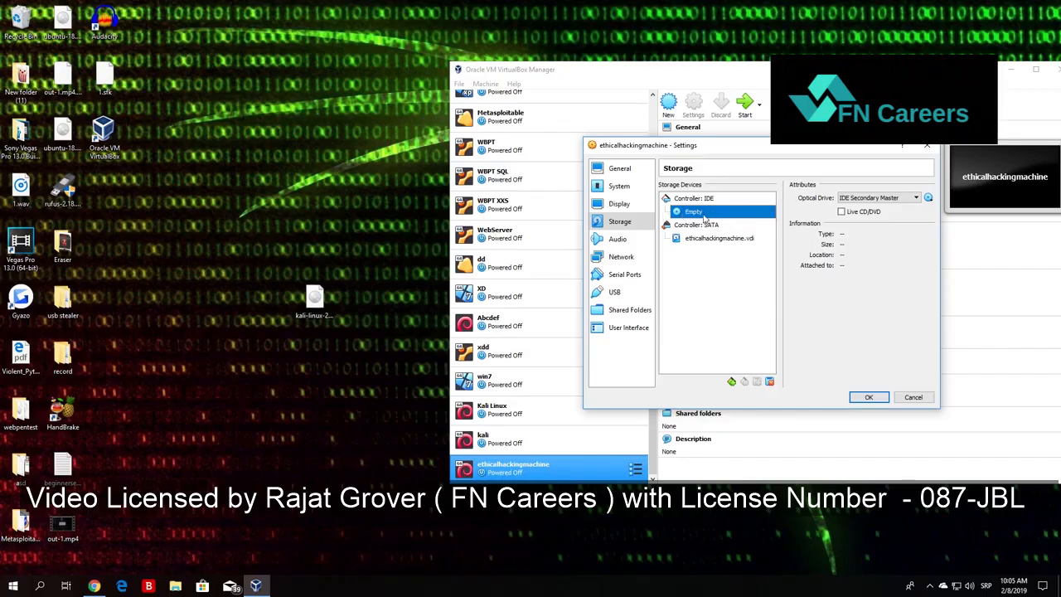
right_click(698, 216)
click(734, 219)
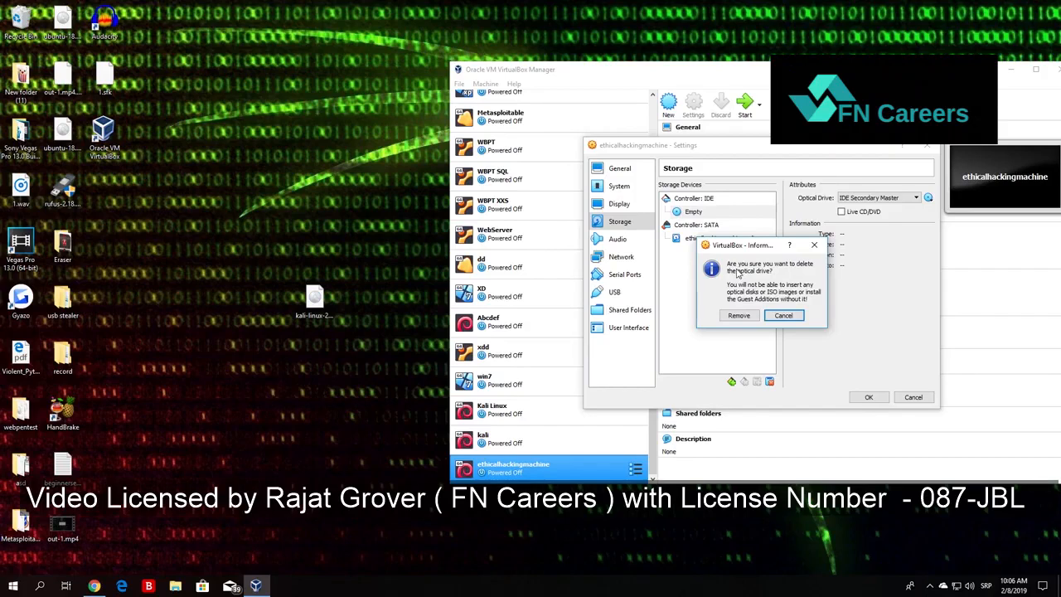
click(744, 316)
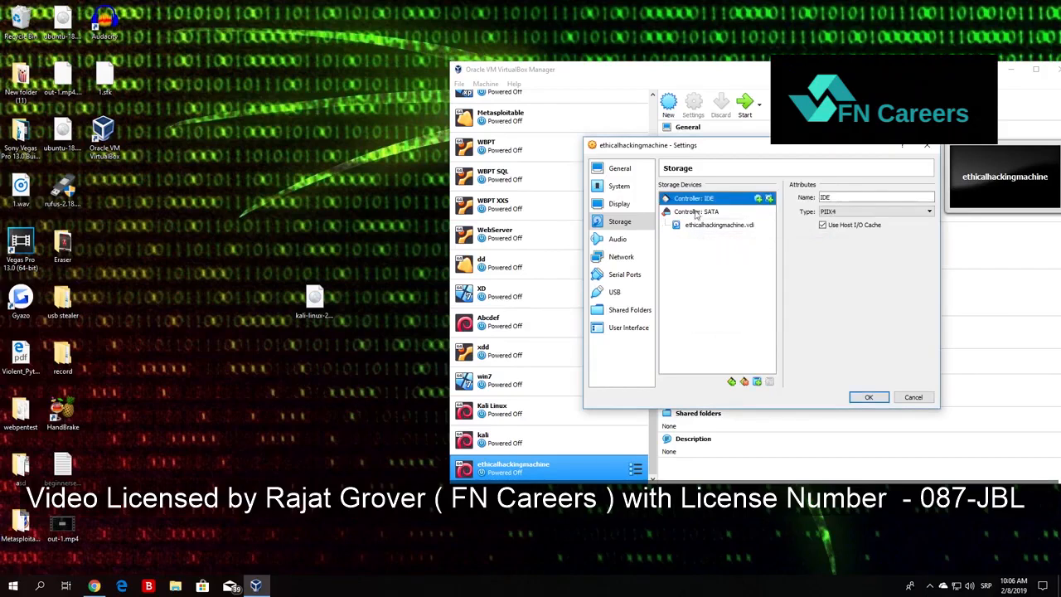
Add an optical drive to the IDE controller with kali-linux-2018.4-amd64.iso as its disk.
click(758, 200)
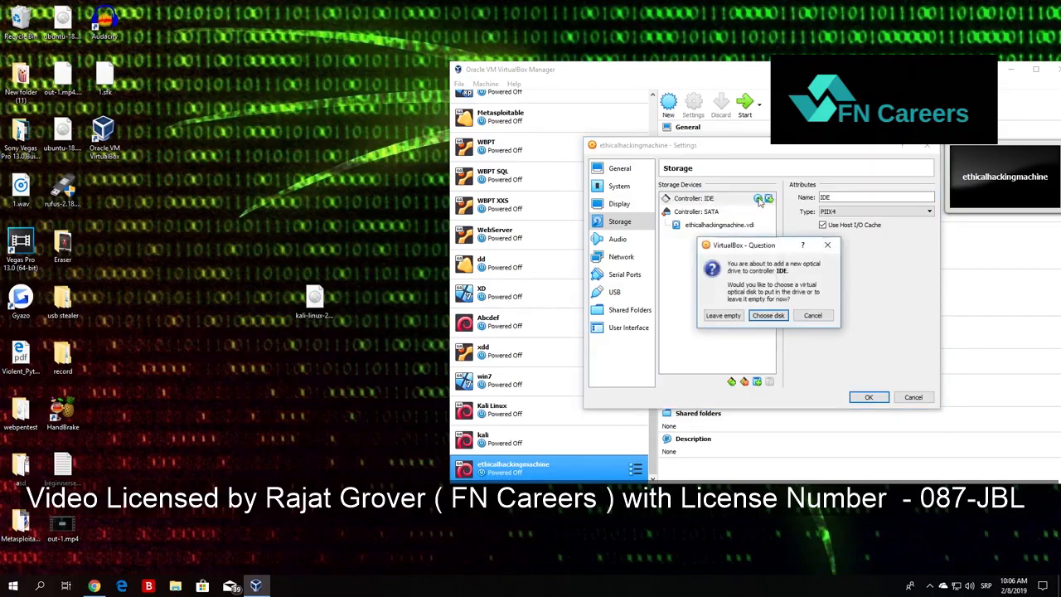
click(768, 316)
drag(928, 265, 928, 311)
click(315, 305)
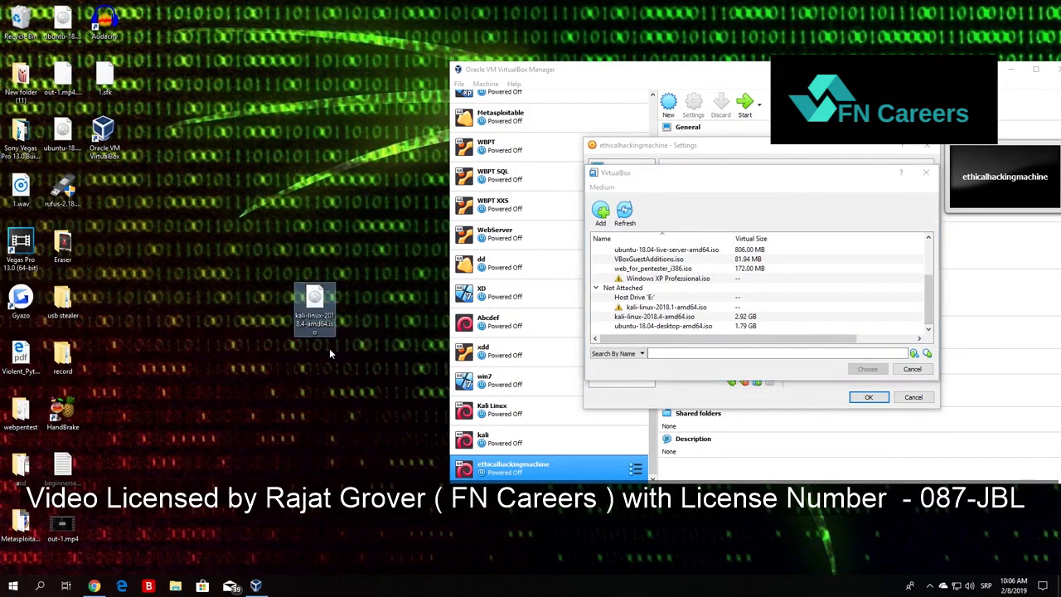
drag(315, 319, 663, 317)
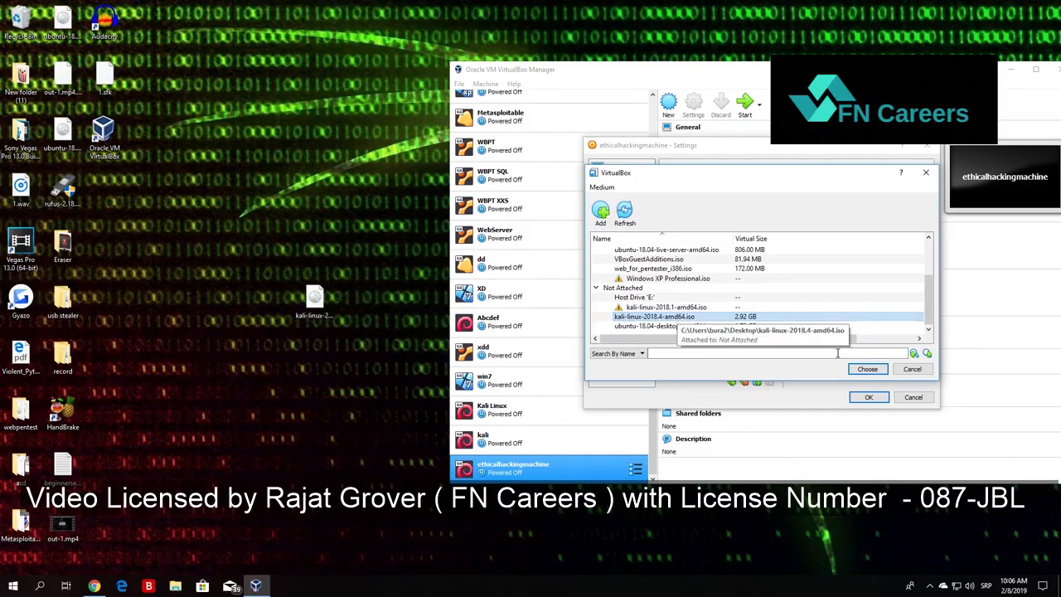
click(867, 369)
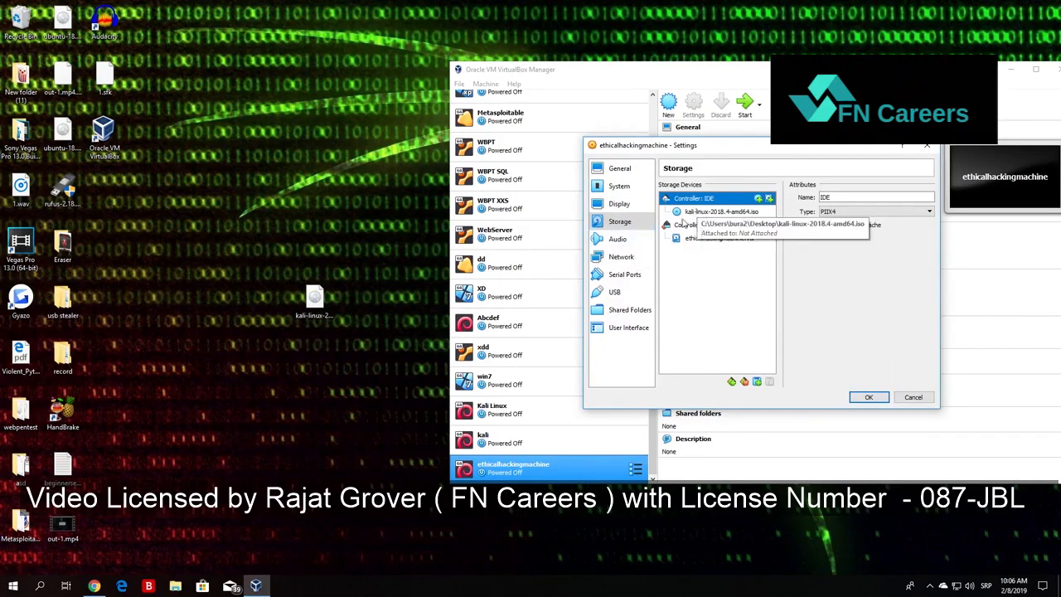
Review the audio, network, serial port, USB, shared folder and storage settings, and save the machine's configuration.
click(620, 240)
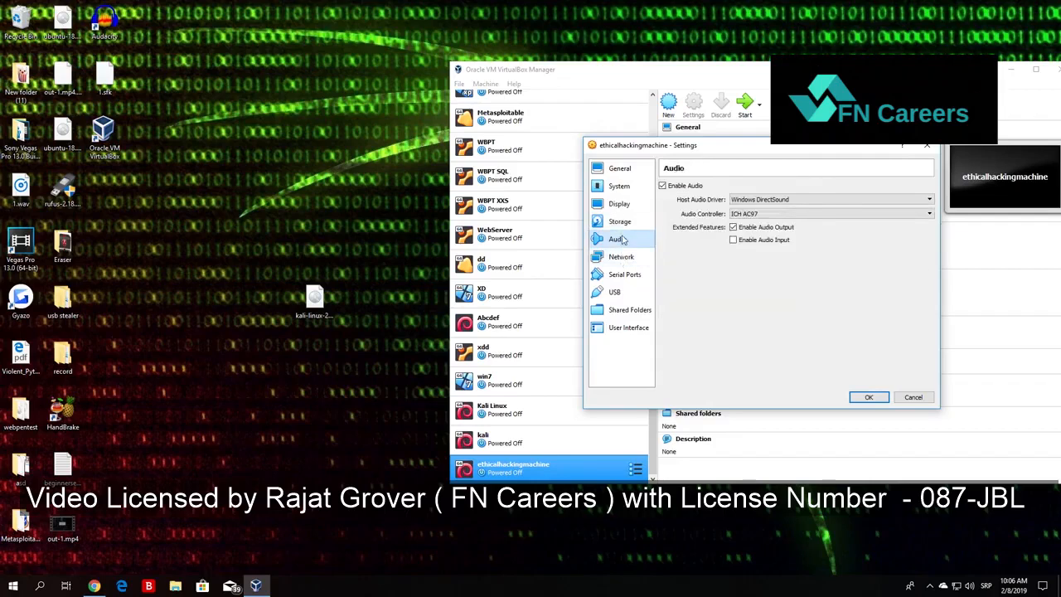
click(620, 222)
click(624, 240)
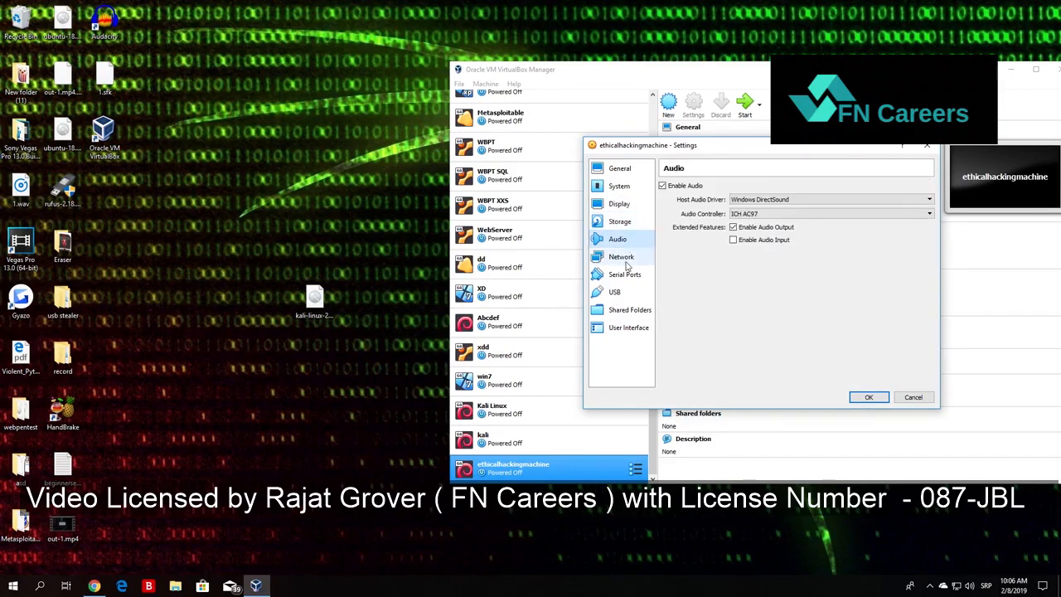
click(622, 256)
click(625, 275)
click(618, 292)
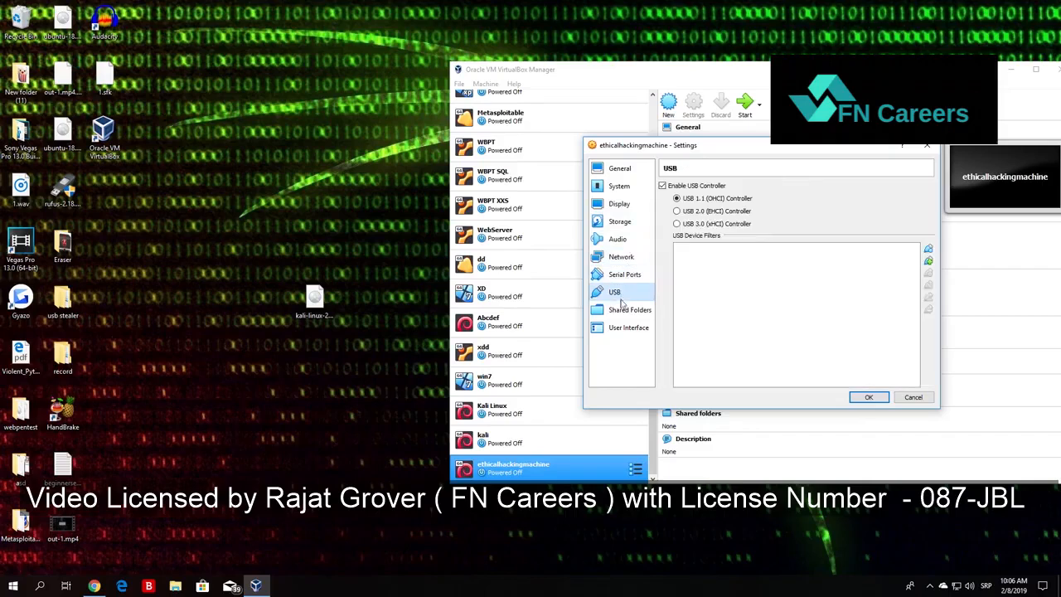
click(627, 309)
click(621, 259)
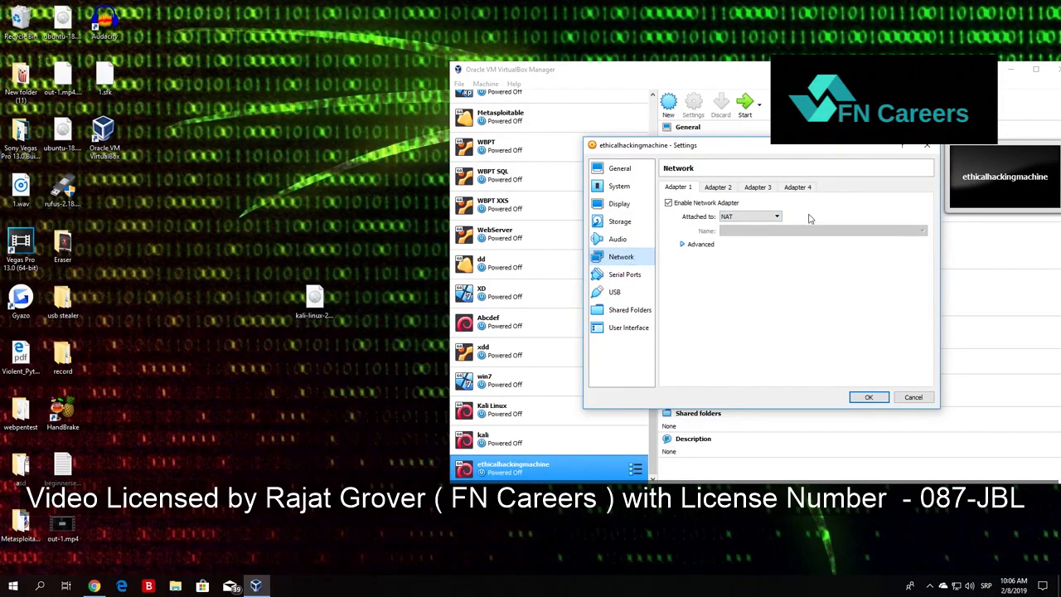
click(620, 238)
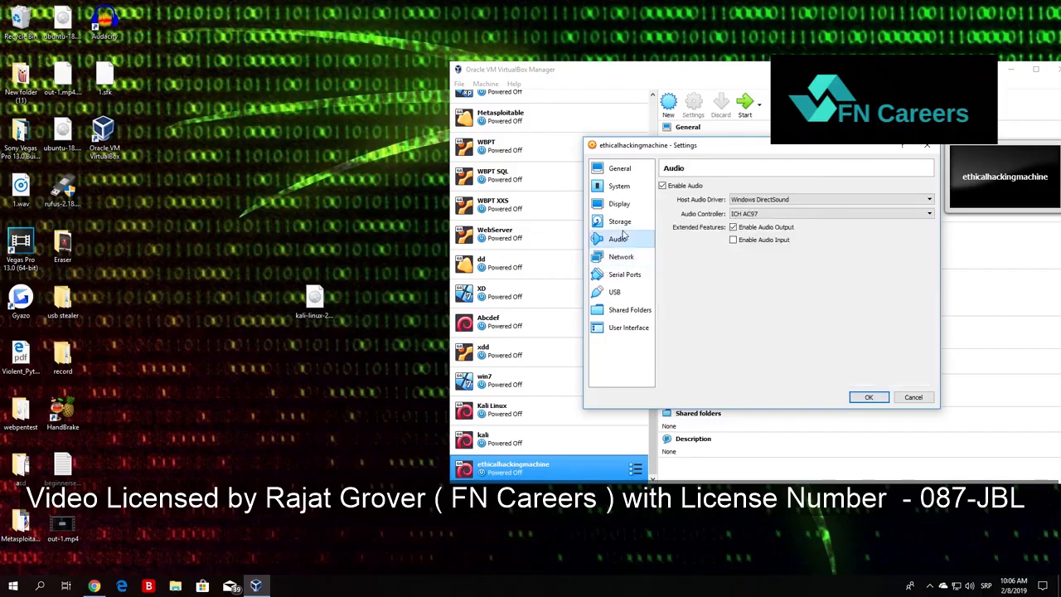
click(620, 221)
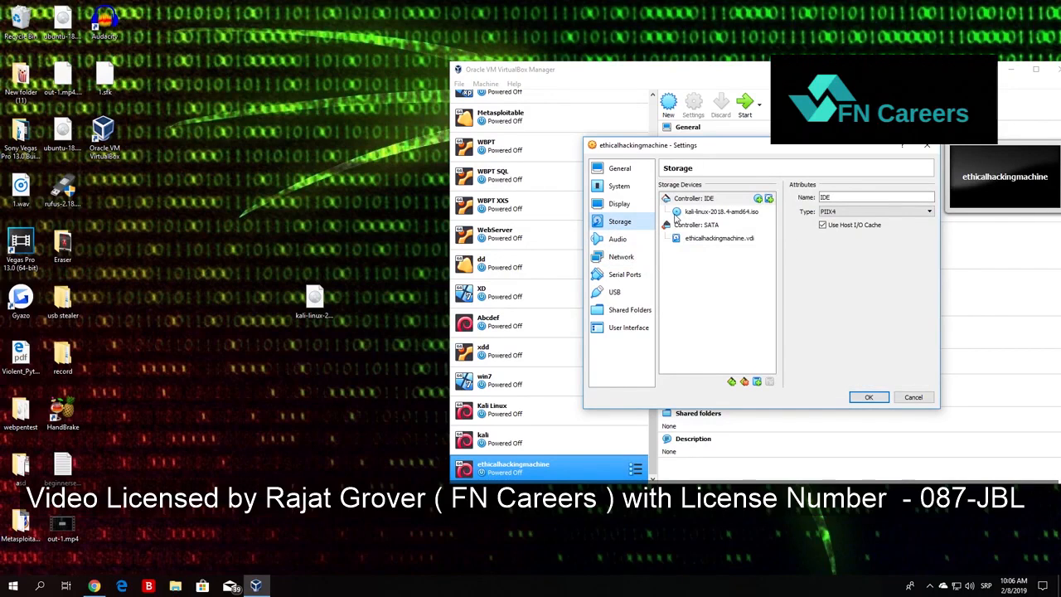
click(868, 399)
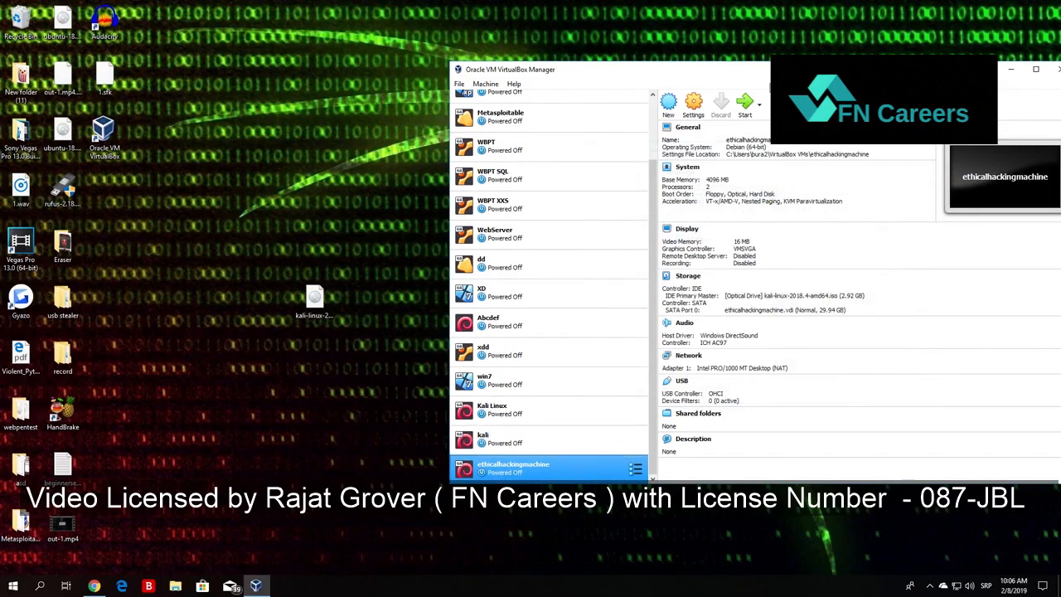